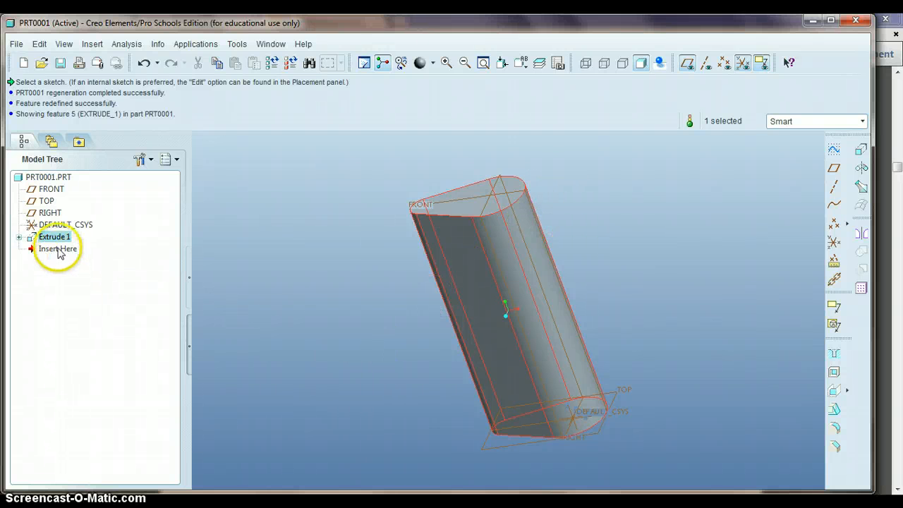
Redefine Extrude 1 and flip its depth direction so the solid extends below the TOP datum plane
right_click(58, 241)
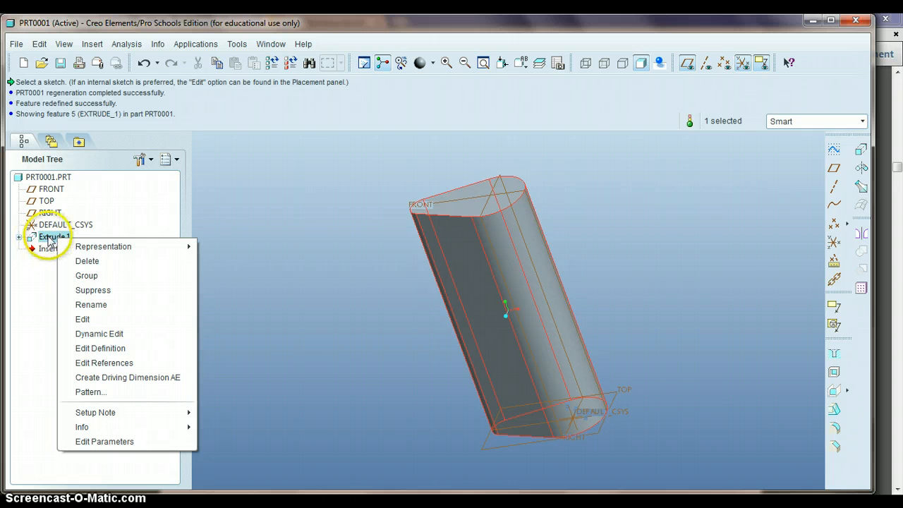
left_click(92, 348)
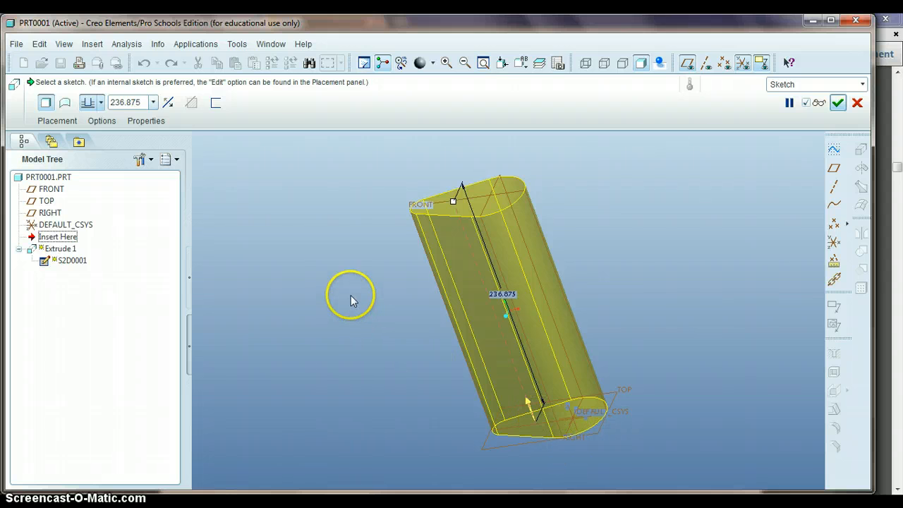
left_click(528, 403)
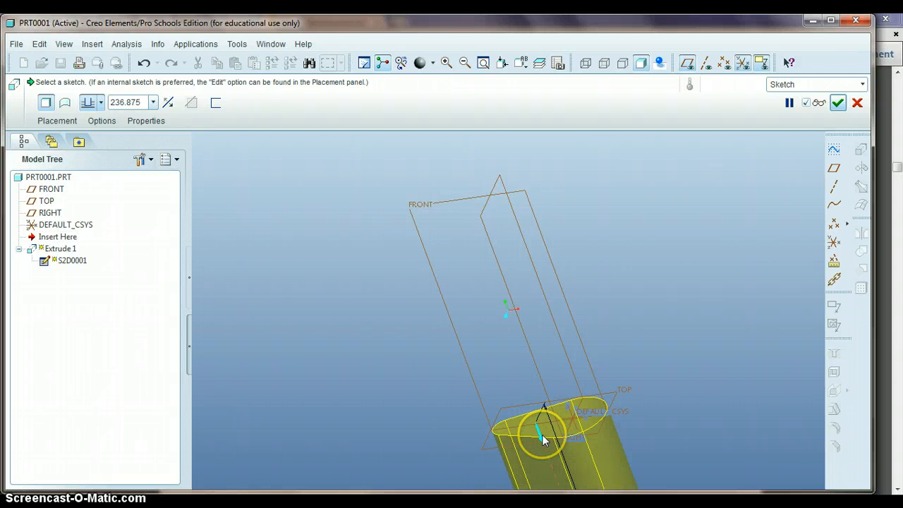
left_click(541, 434)
left_click(528, 403)
left_click(538, 432)
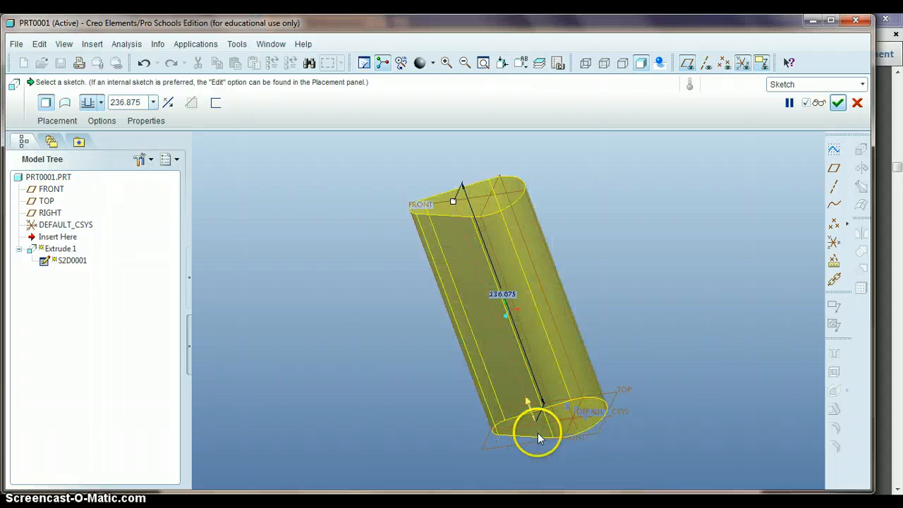
left_click(168, 103)
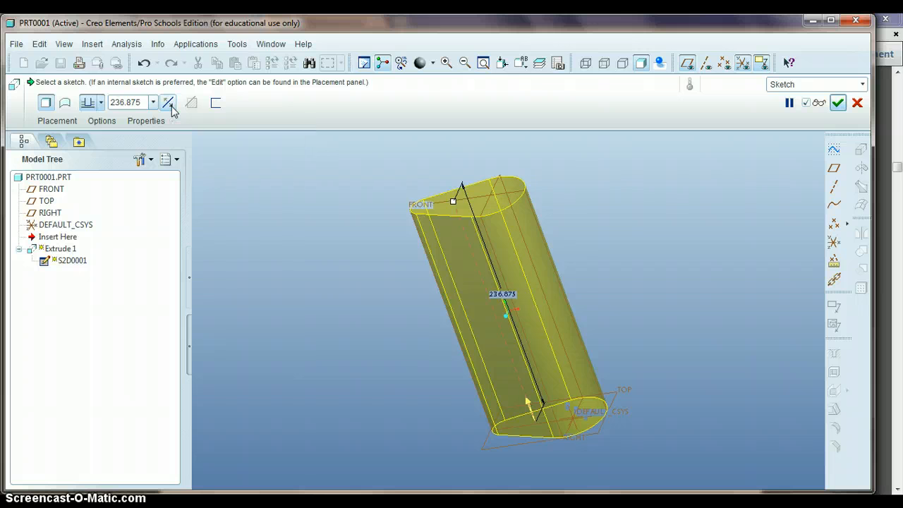
left_click(170, 104)
left_click(170, 104)
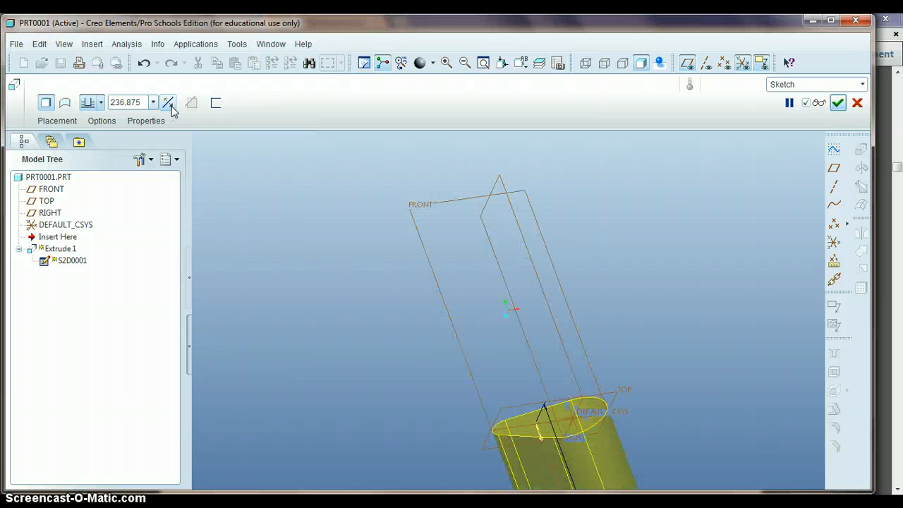
left_click(170, 104)
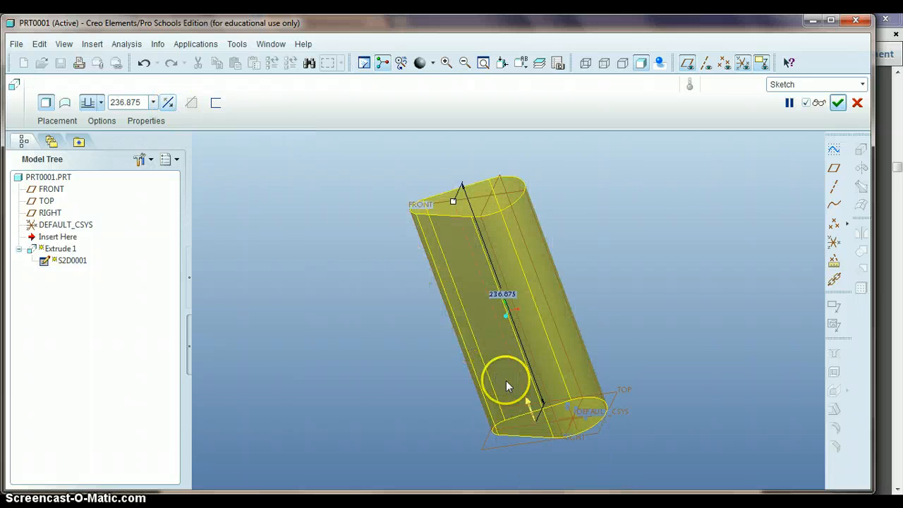
left_click(527, 401)
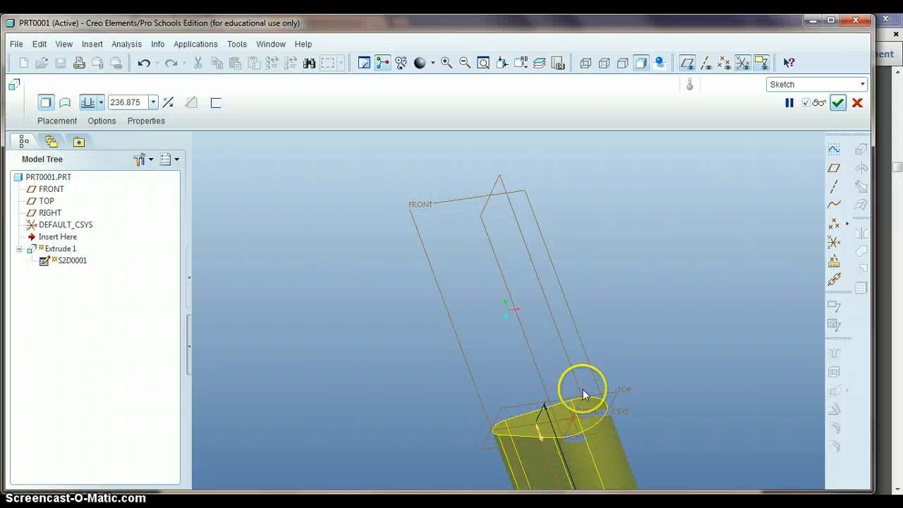
Set the extrusion depth to 160 through its on-model dimension, and undo that change
scroll(694, 426, "down", 2)
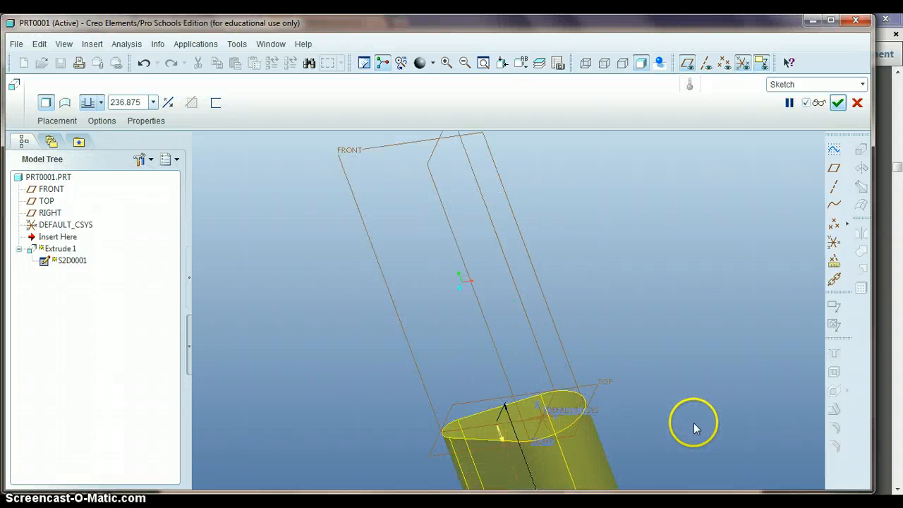
scroll(688, 425, "up", 3)
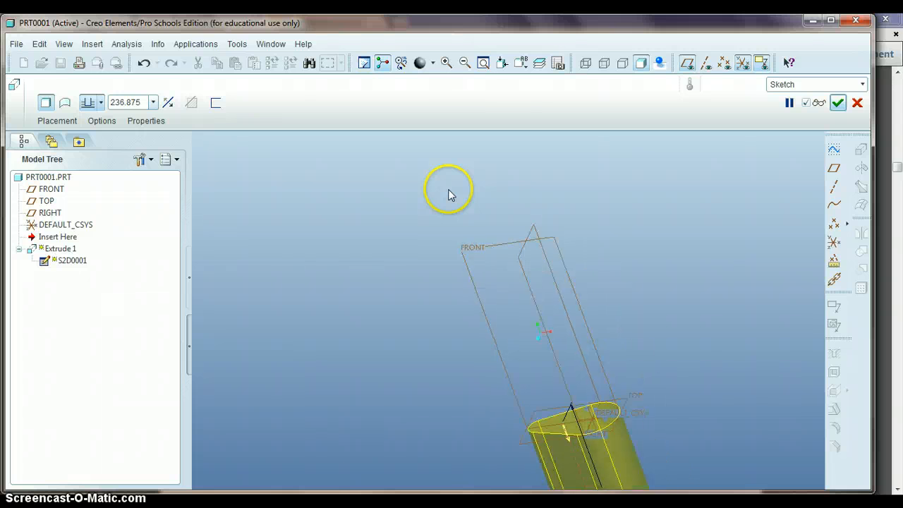
scroll(449, 193, "up", 3)
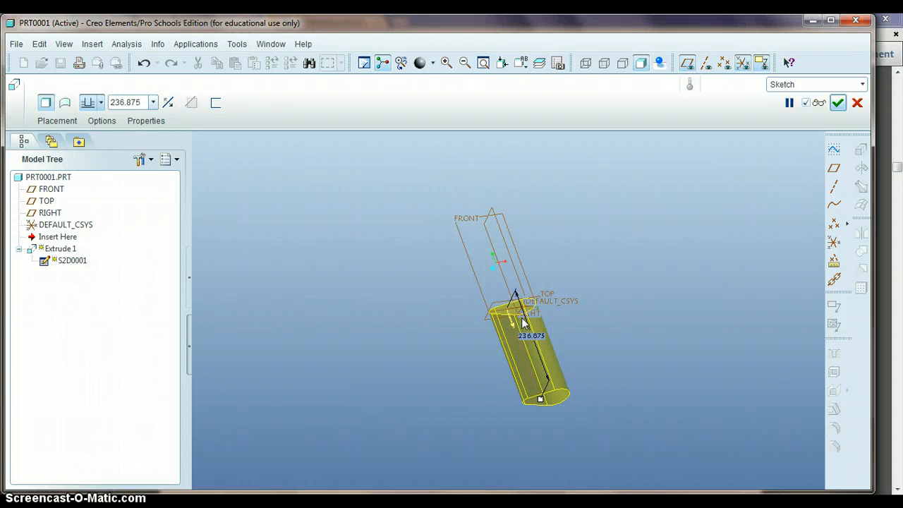
double_click(530, 336)
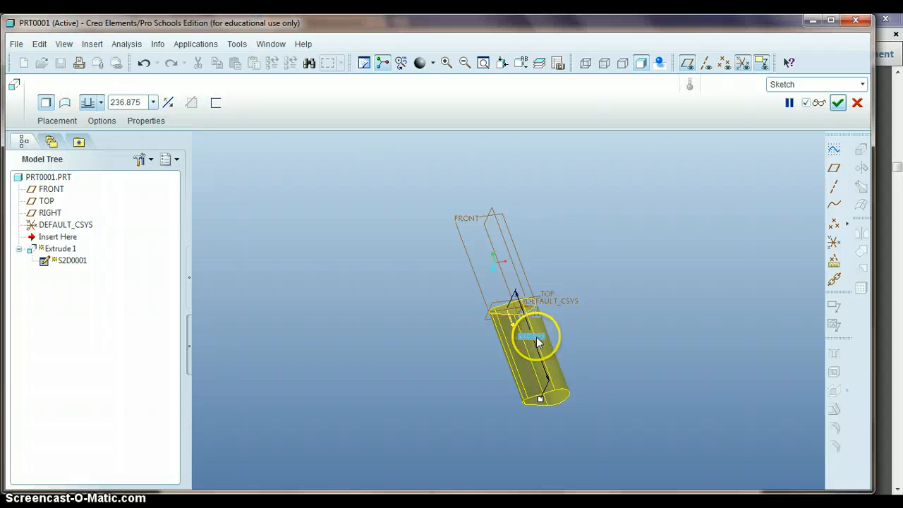
double_click(535, 339)
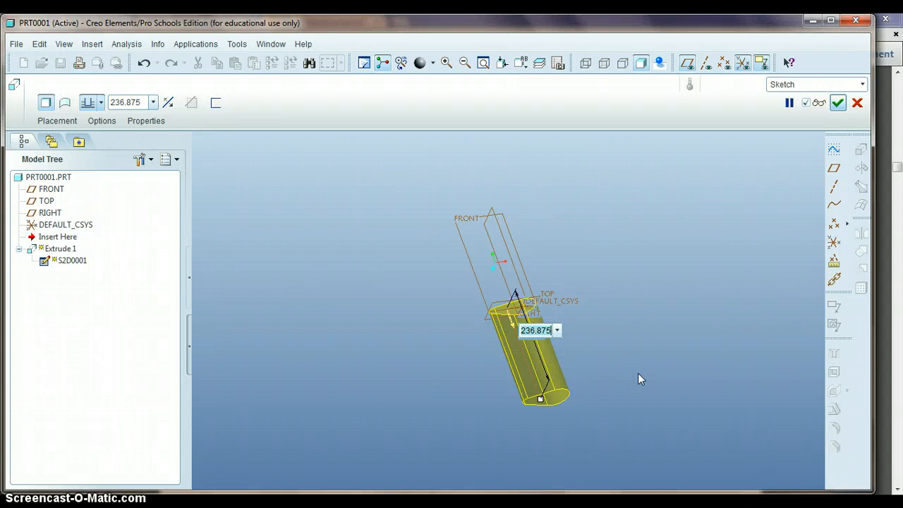
type("160")
key("Return")
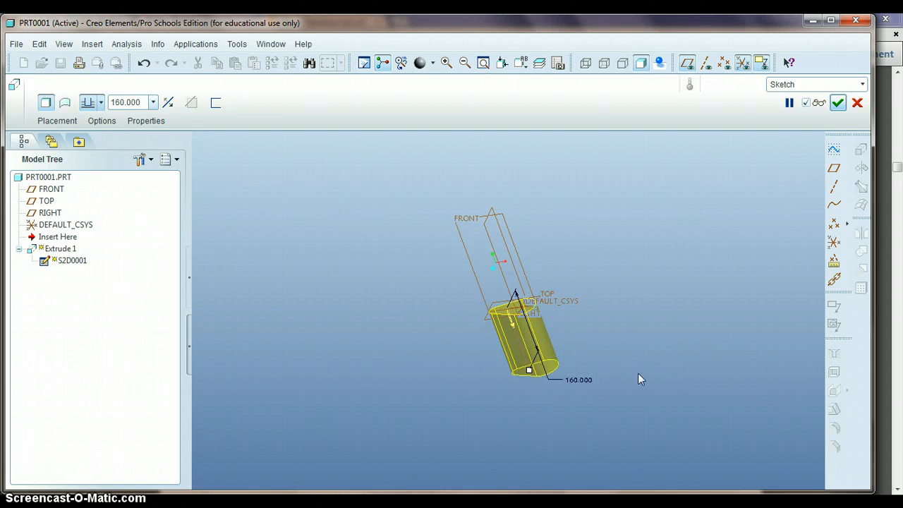
left_click(144, 62)
Set the depth value of Extrude 1 to 160 and complete the feature redefinition
double_click(125, 102)
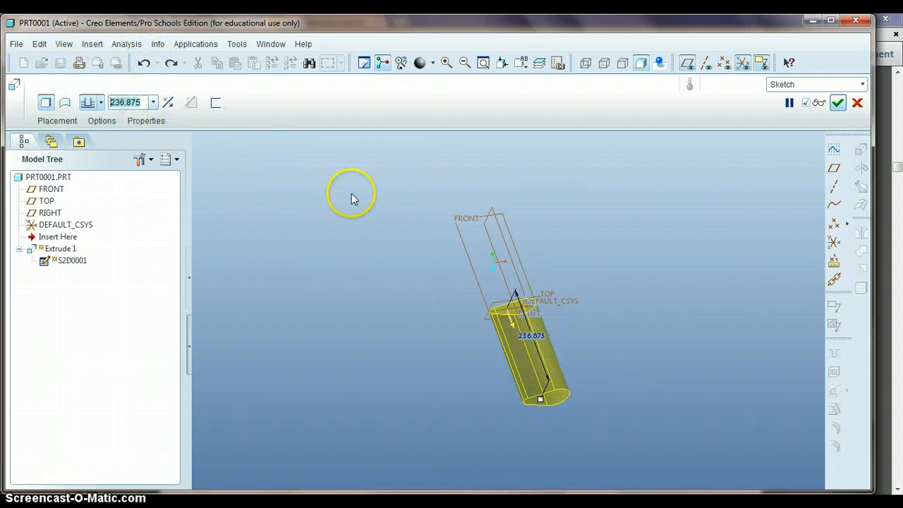
type("160")
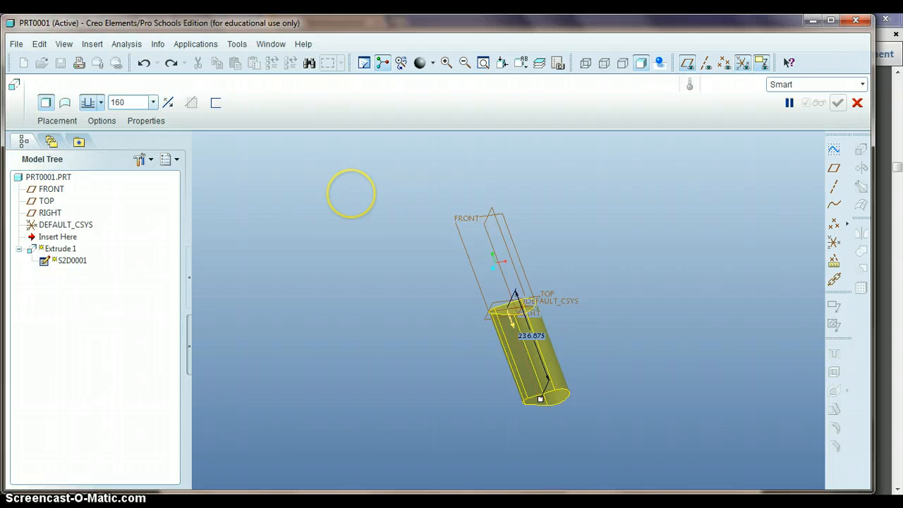
key("Return")
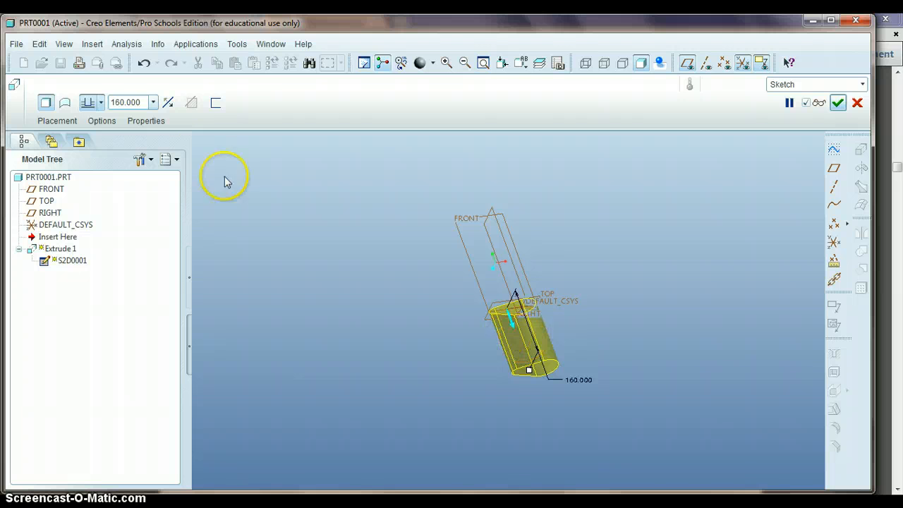
left_click(125, 103)
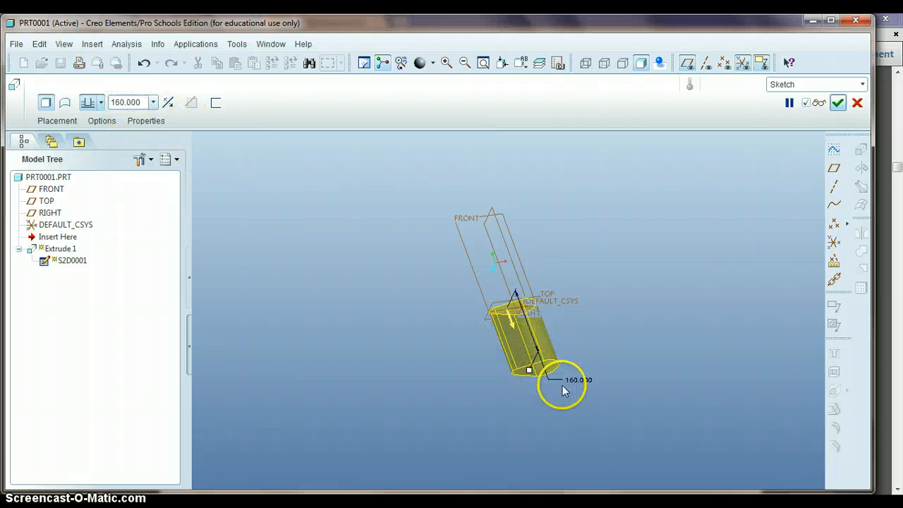
left_click(838, 103)
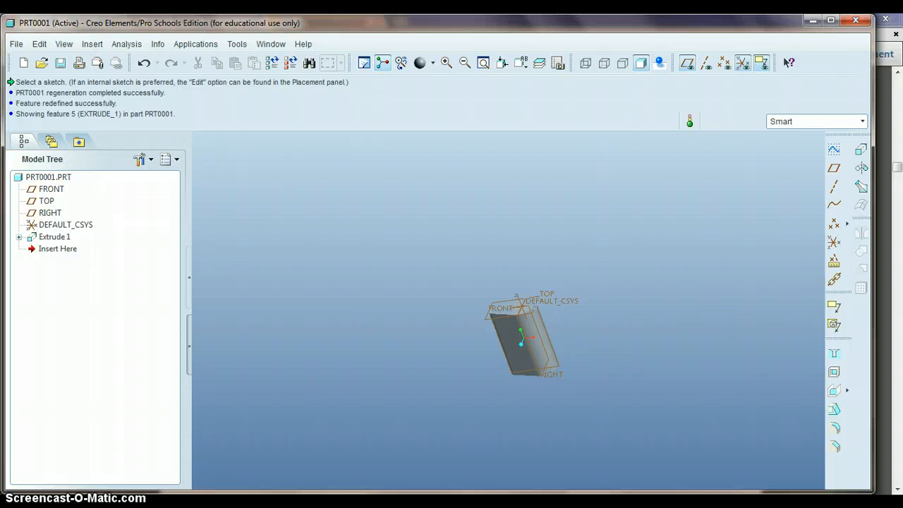
Switch to the Sports bottle student booklet in Adobe Reader, read the Task four instructions for the bottle handle, and return to Creo
left_click(262, 507)
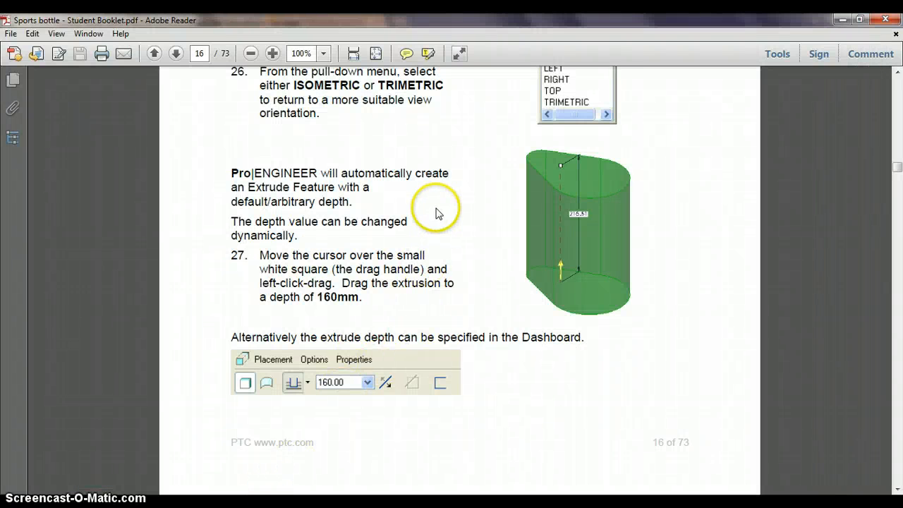
scroll(358, 282, "down", 10)
scroll(360, 287, "down", 6)
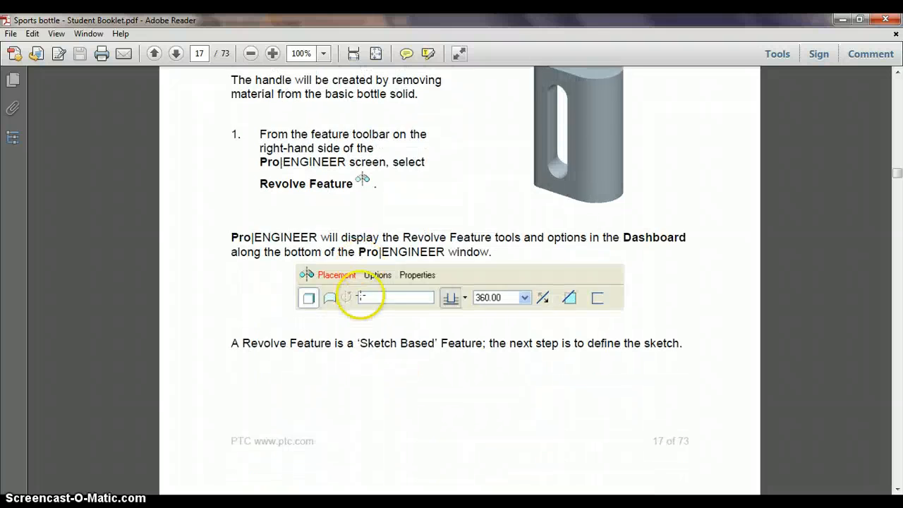
scroll(359, 298, "up", 3)
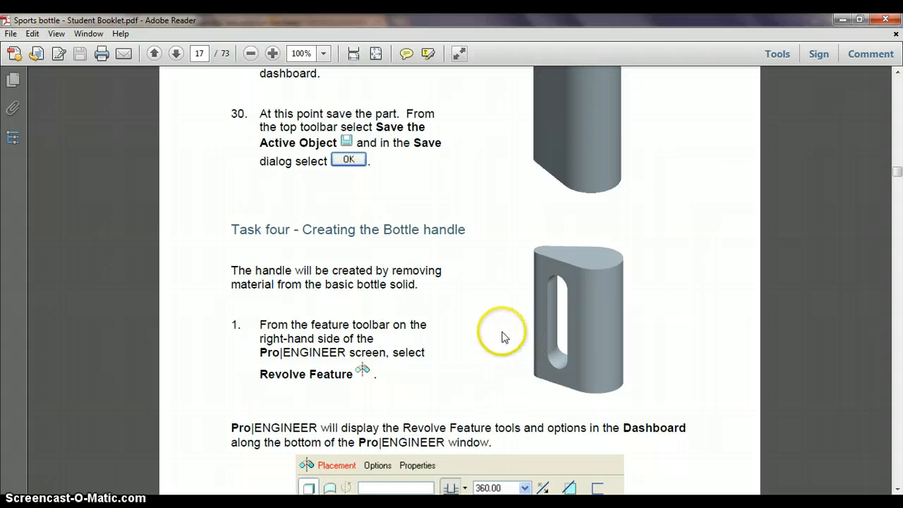
scroll(515, 331, "down", 3)
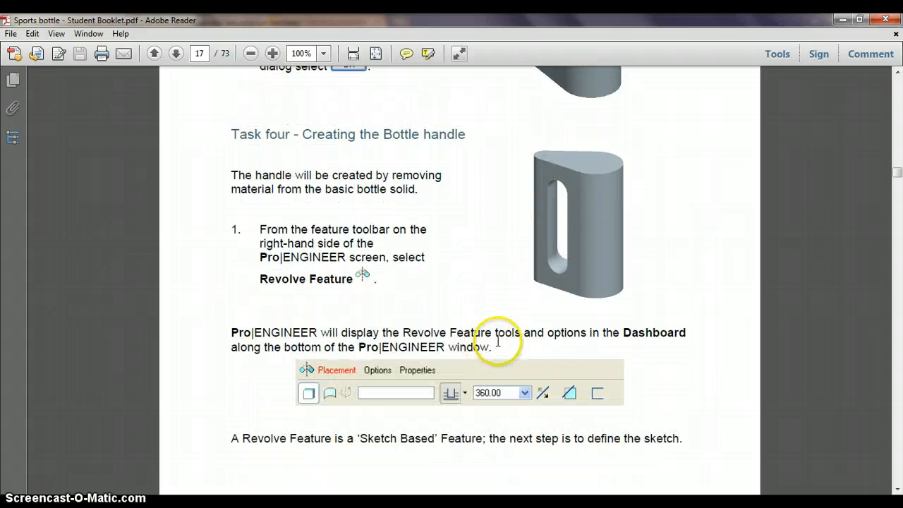
scroll(508, 303, "down", 1)
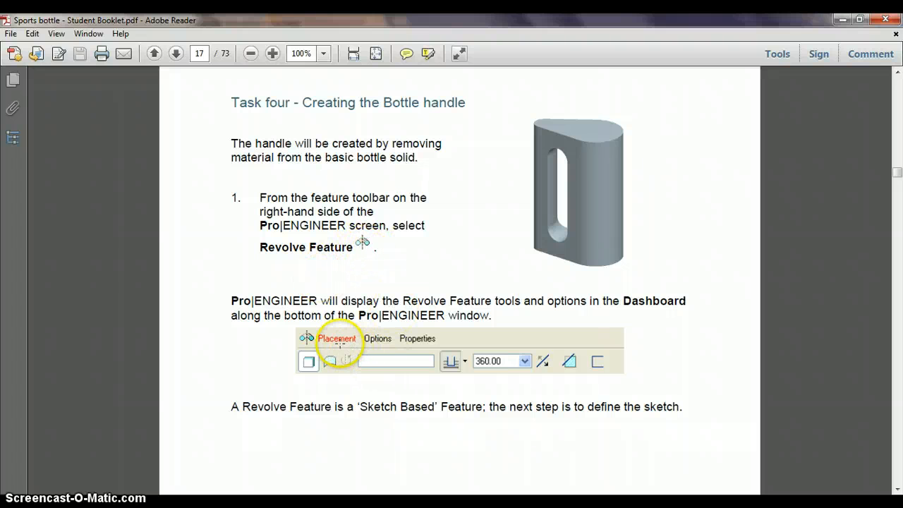
scroll(352, 352, "down", 5)
scroll(351, 352, "down", 10)
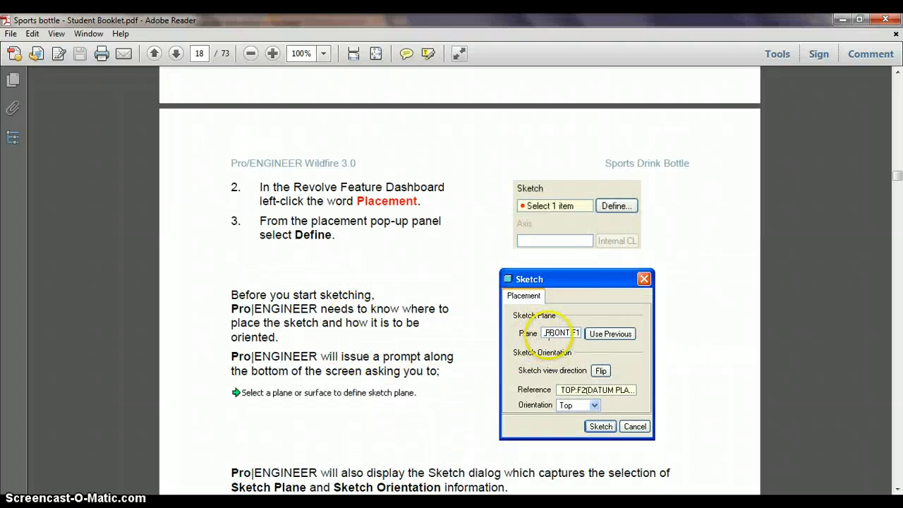
scroll(540, 389, "down", 5)
scroll(540, 389, "down", 10)
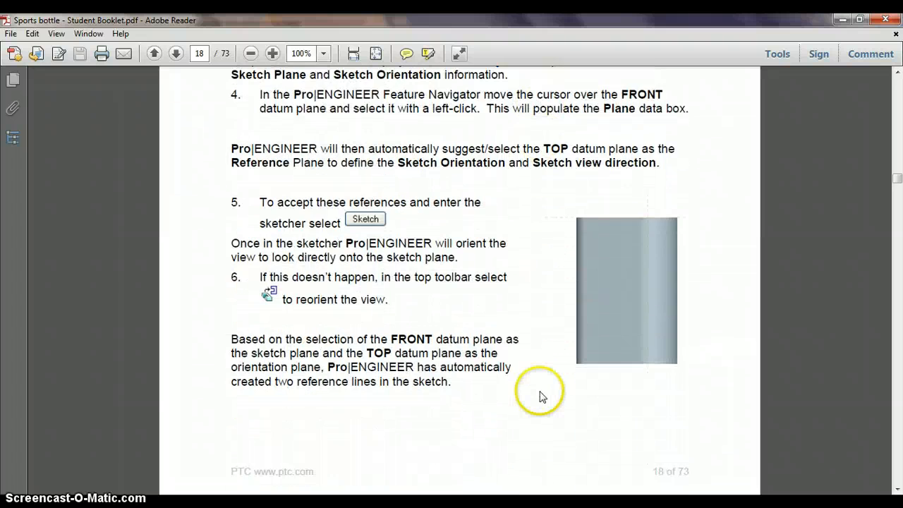
scroll(596, 212, "down", 12)
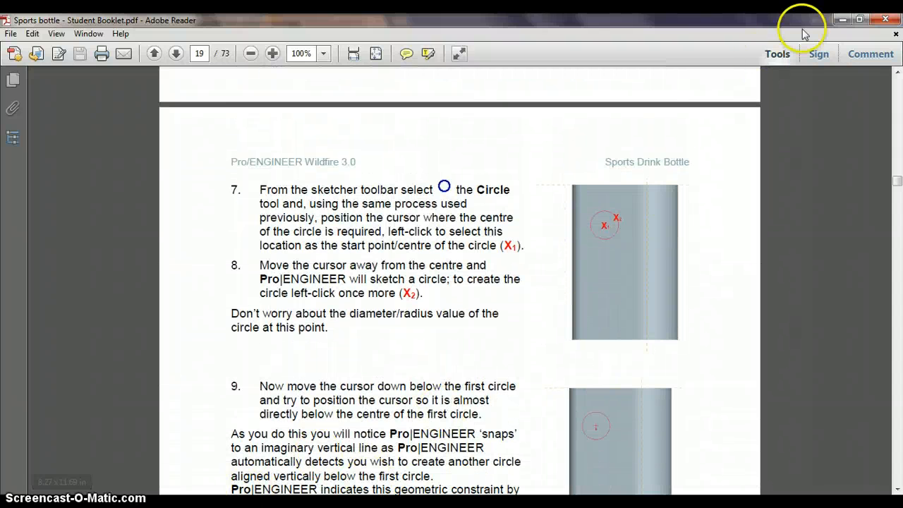
left_click(843, 20)
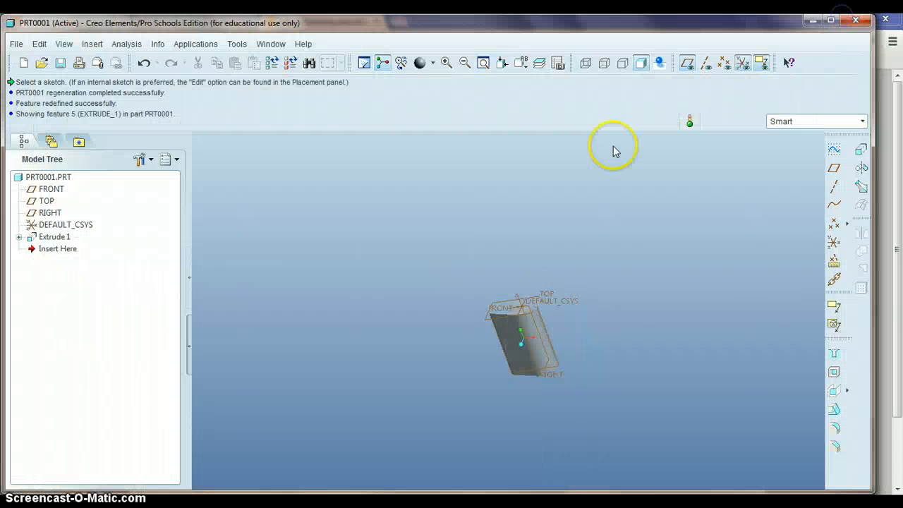
Start a Revolve feature and open its internal sketch on the FRONT plane, with the TOP plane as reference and Top orientation
left_click(862, 169)
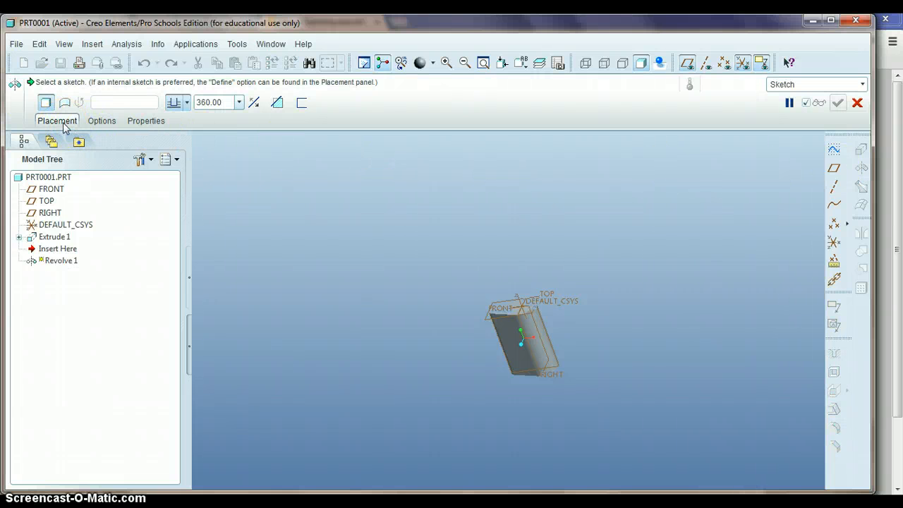
left_click(64, 124)
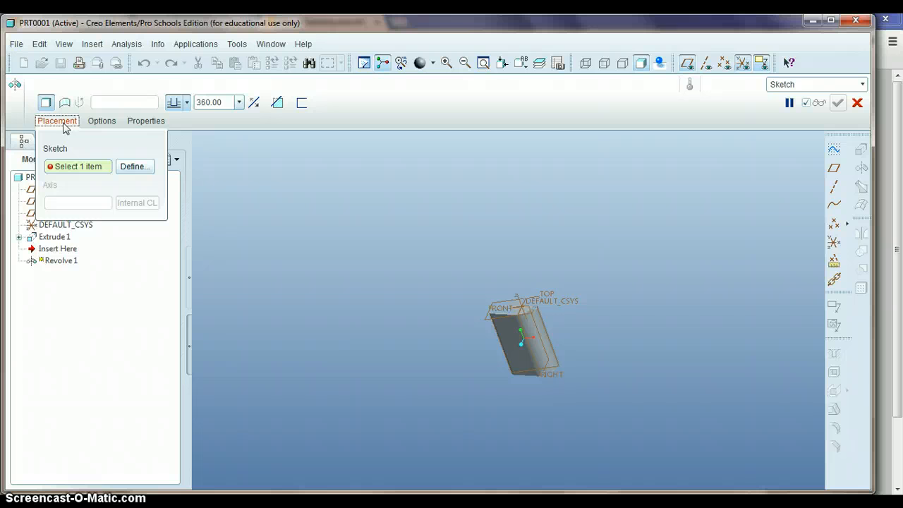
left_click(136, 169)
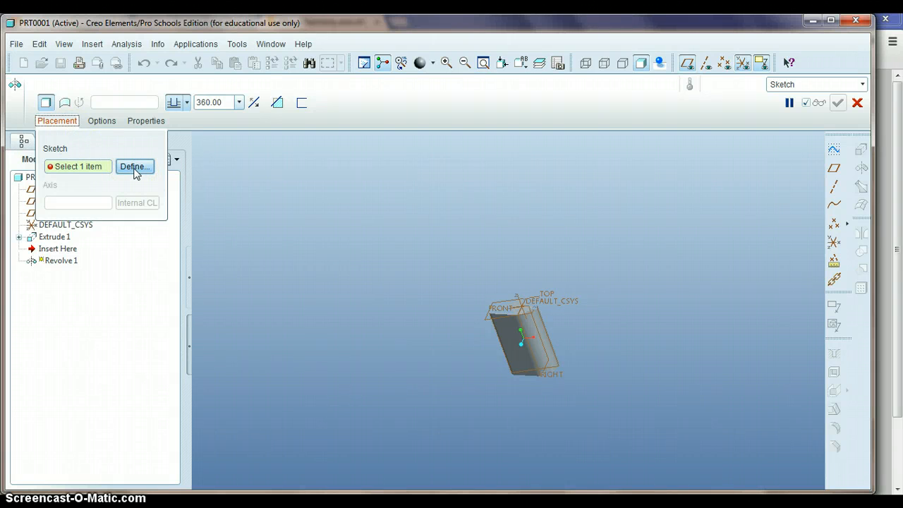
left_click(135, 170)
scroll(534, 326, "down", 5)
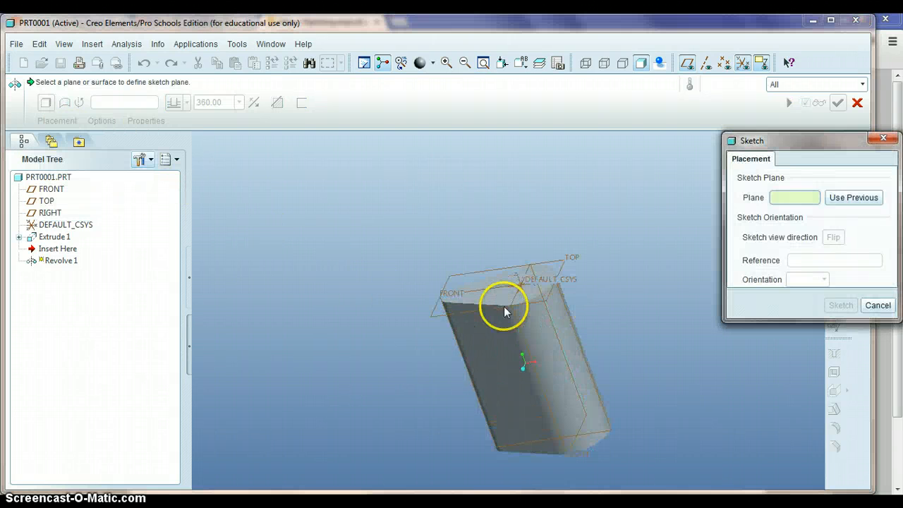
scroll(438, 289, "down", 2)
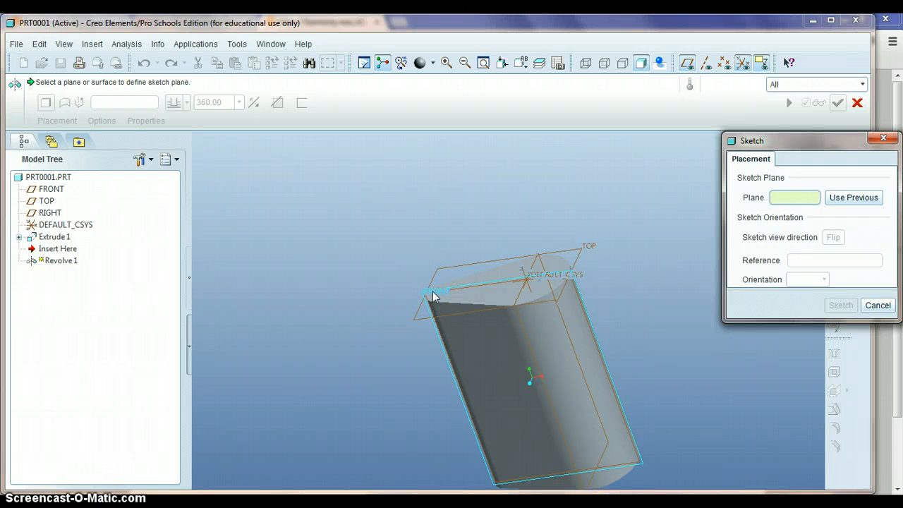
left_click(434, 294)
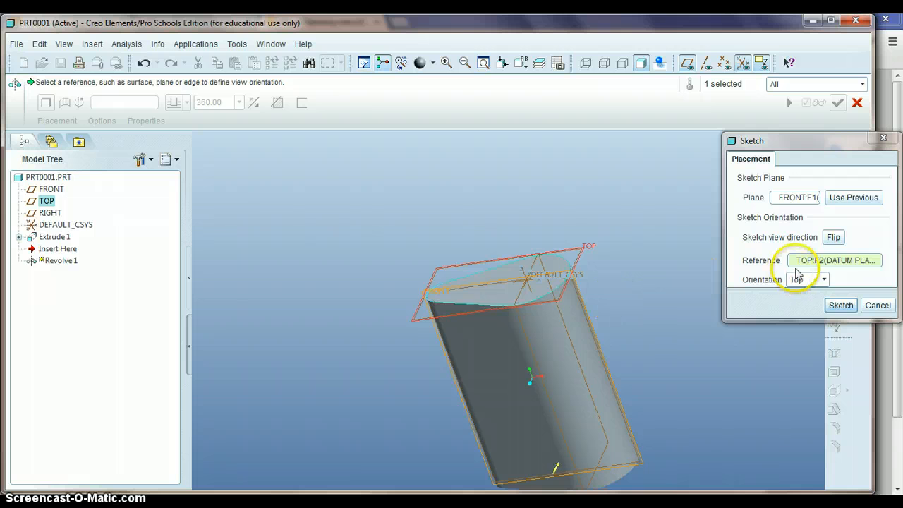
left_click(838, 309)
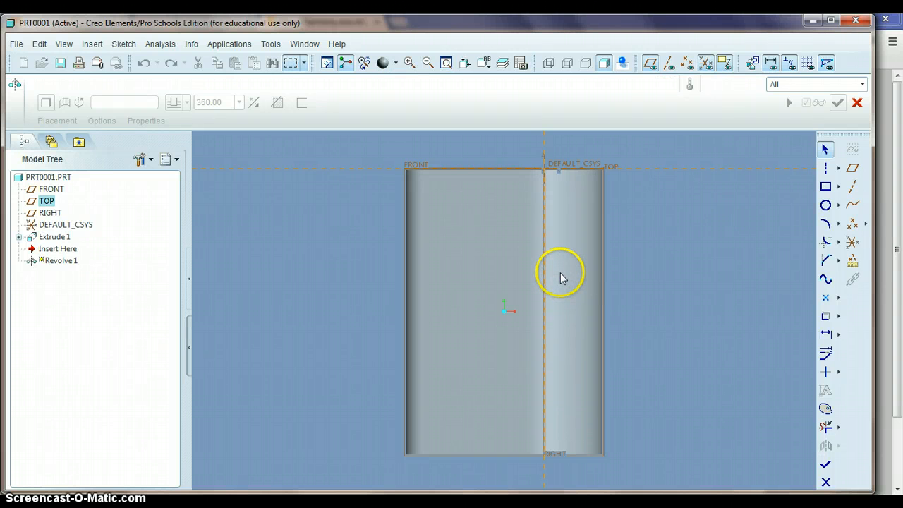
Sketch two equal circles about 19.4 mm in diameter on the bottle body's left part, one vertically below the other
left_click(825, 205)
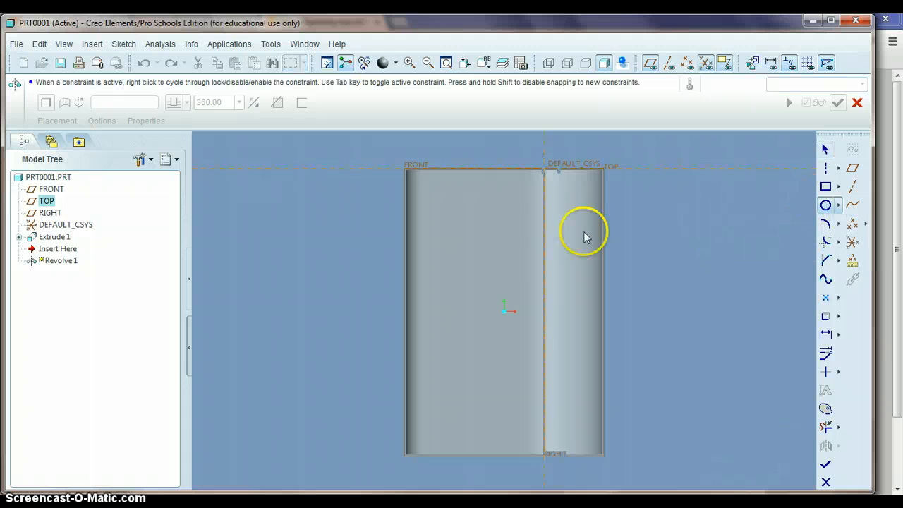
left_click(444, 207)
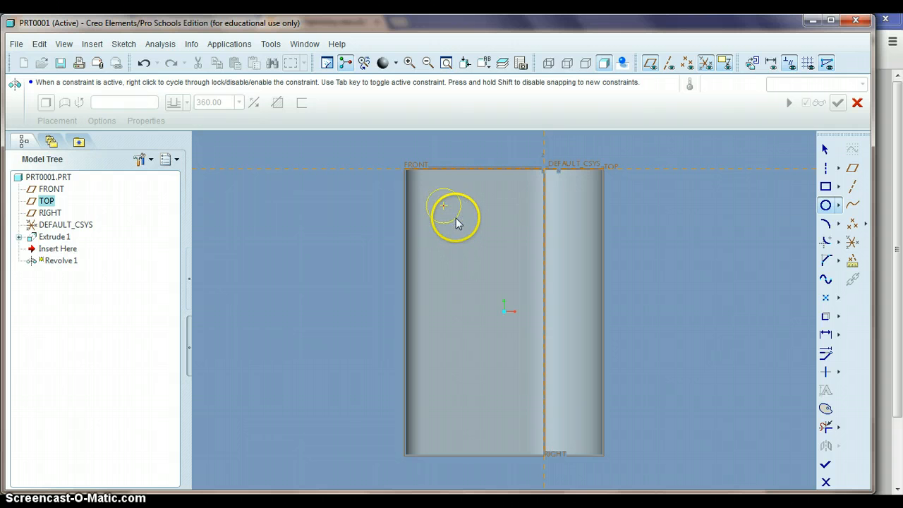
left_click(456, 223)
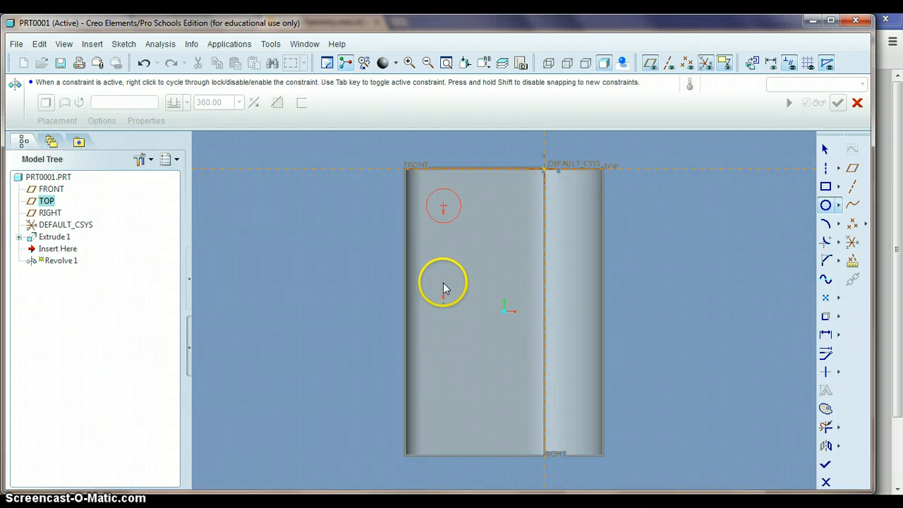
left_click(444, 338)
left_click(461, 346)
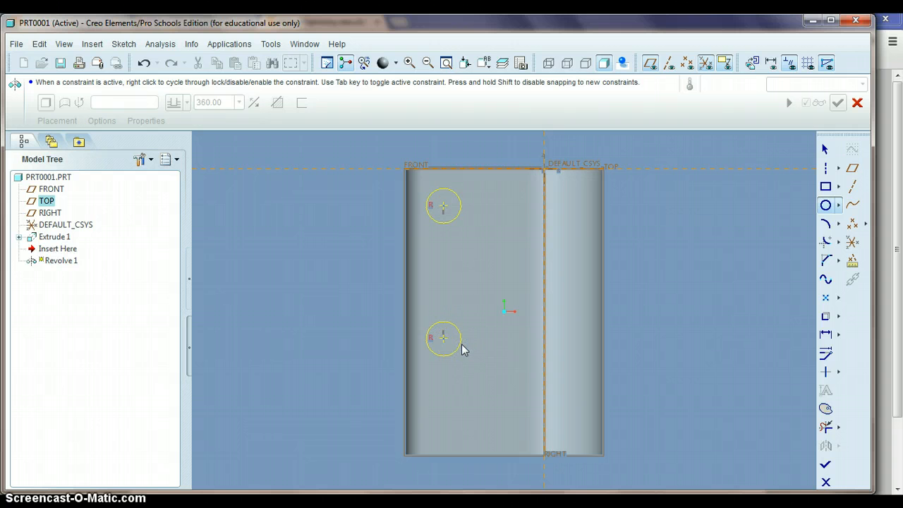
left_click(449, 345)
left_click(459, 350)
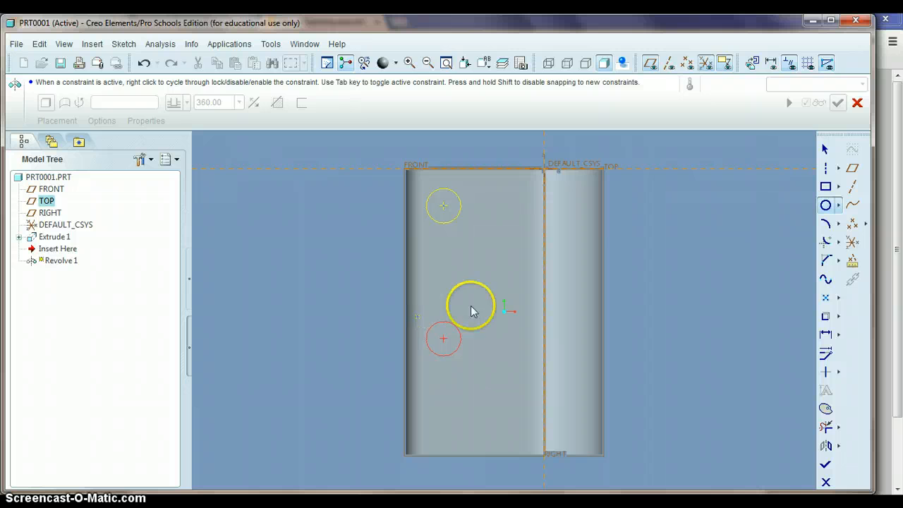
Join the two circles with a vertical tangent line on each side using Line Tangent, and end line creation
left_click(839, 168)
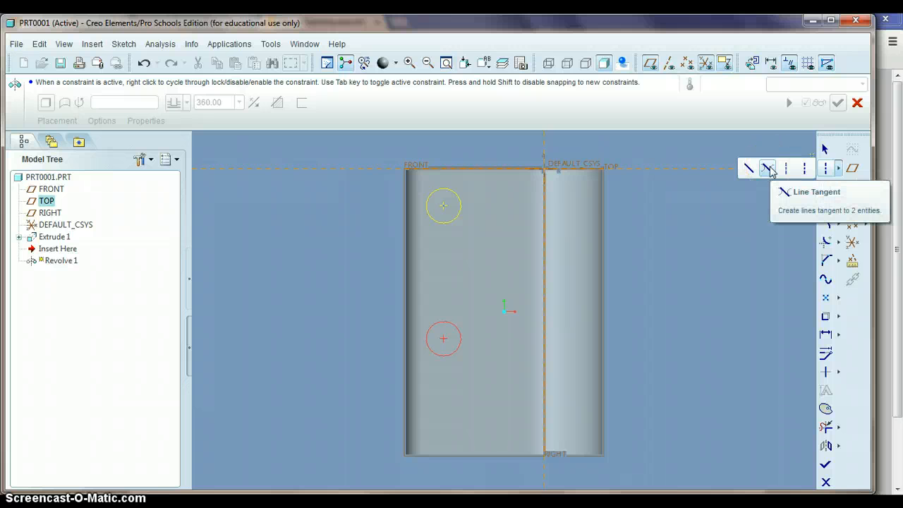
left_click(770, 171)
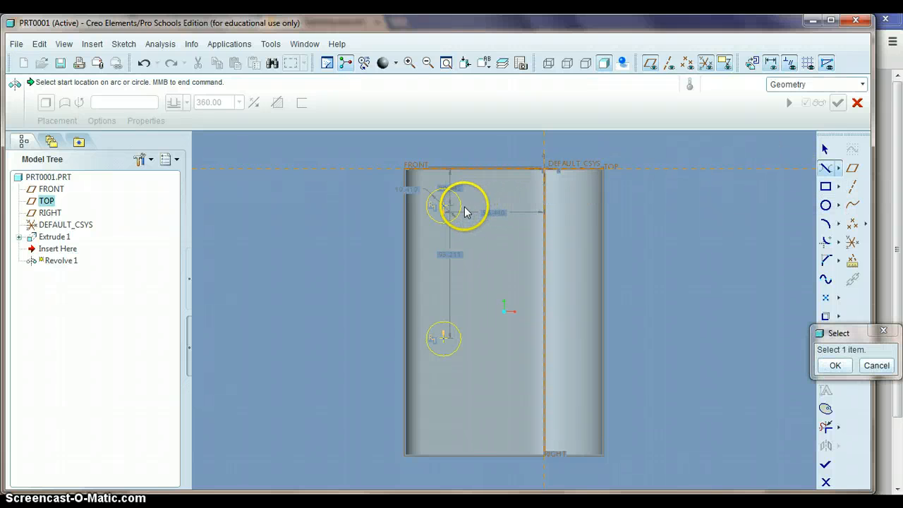
left_click(460, 212)
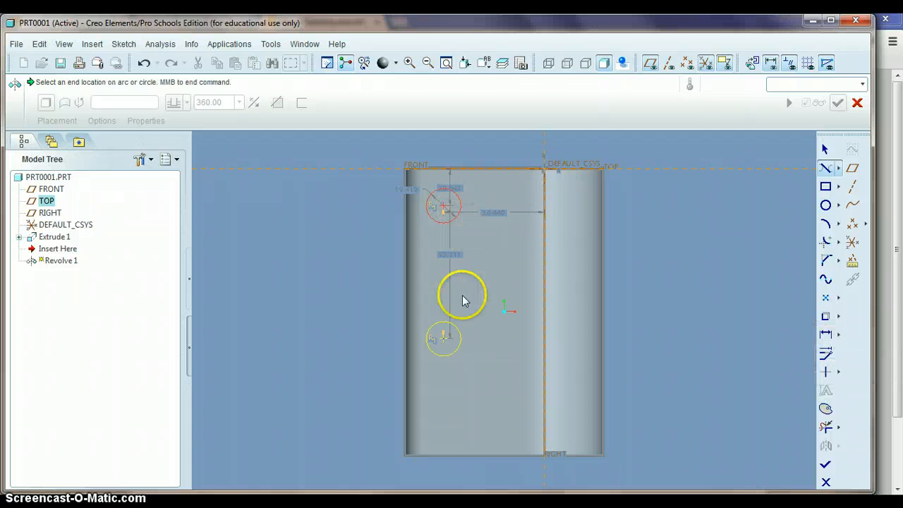
left_click(462, 343)
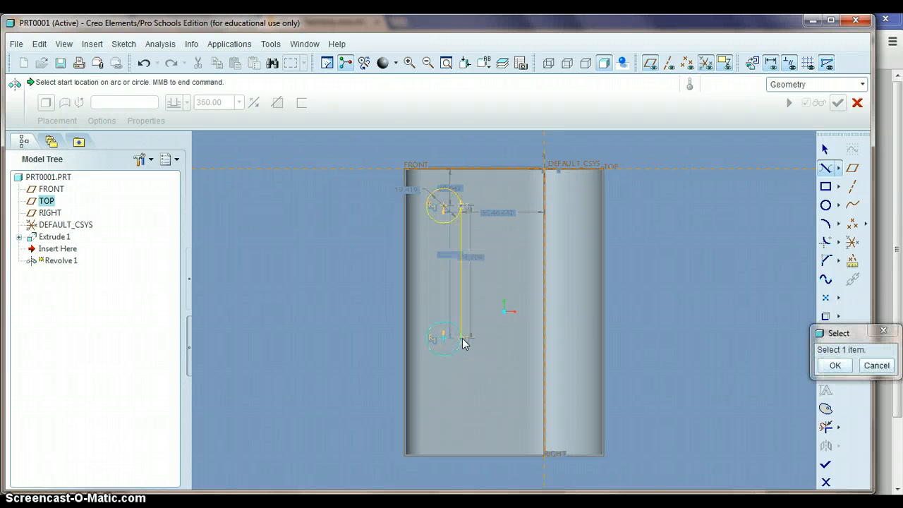
left_click(428, 205)
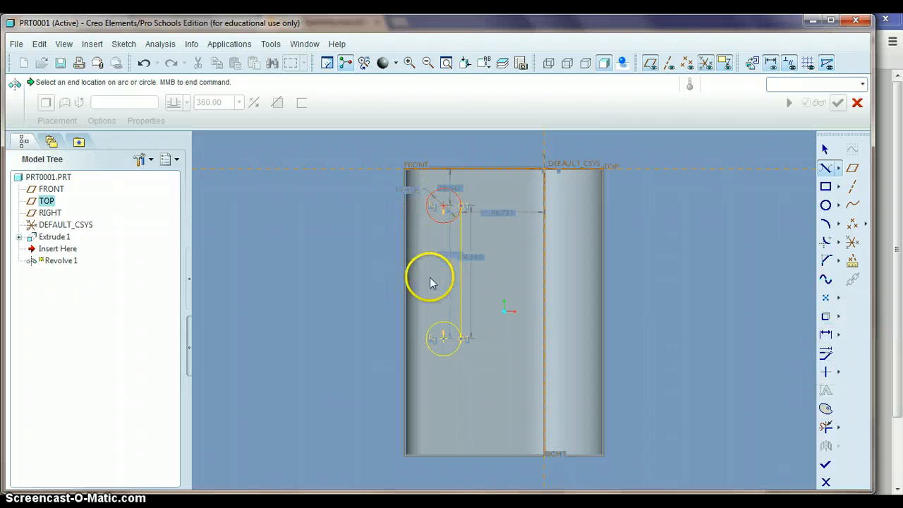
left_click(428, 341)
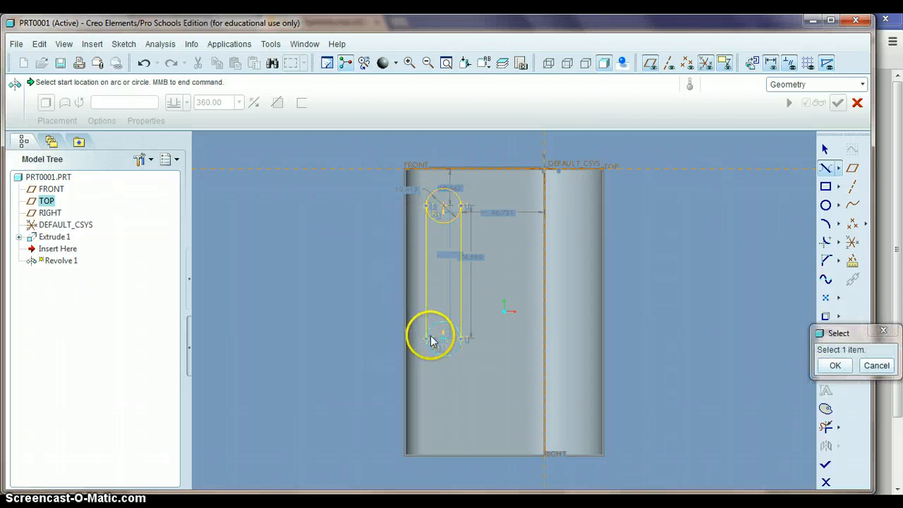
middle_click(691, 252)
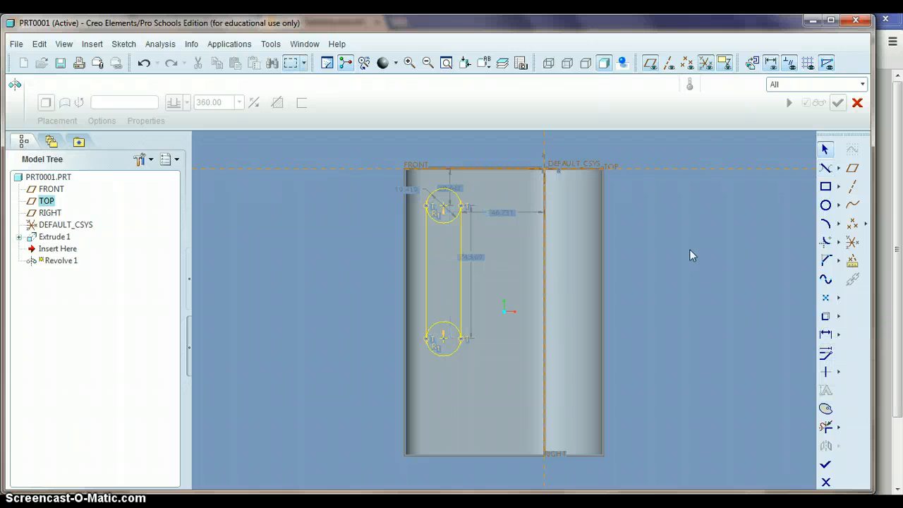
left_click(826, 150)
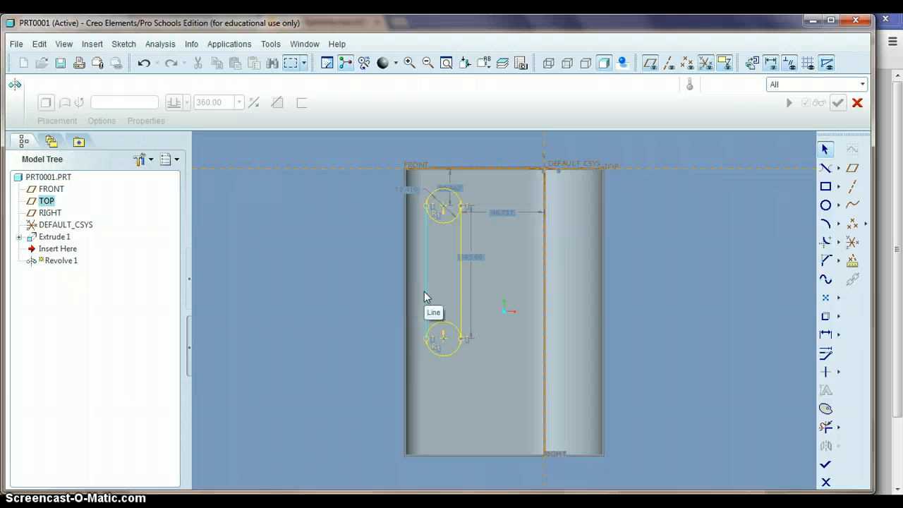
Trim away the inner halves of both circles in one continuous stroke, and undo that trim
left_click(825, 427)
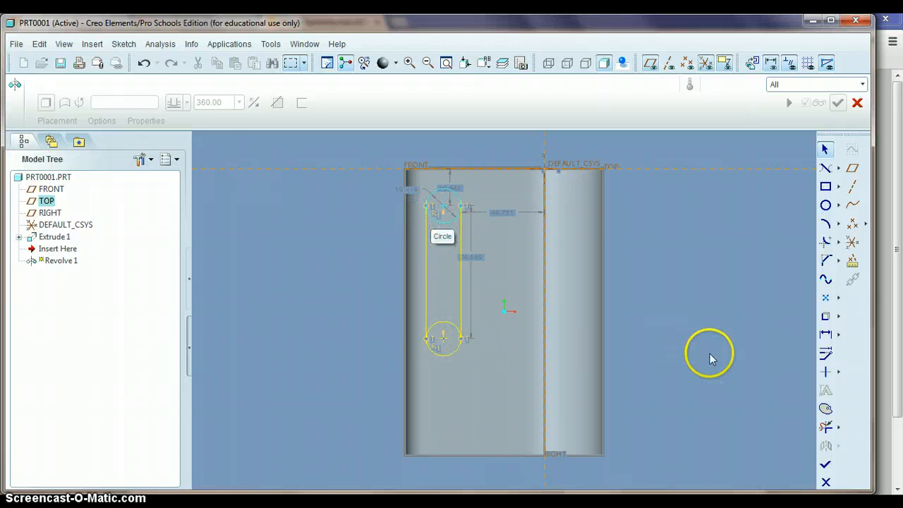
left_click(829, 436)
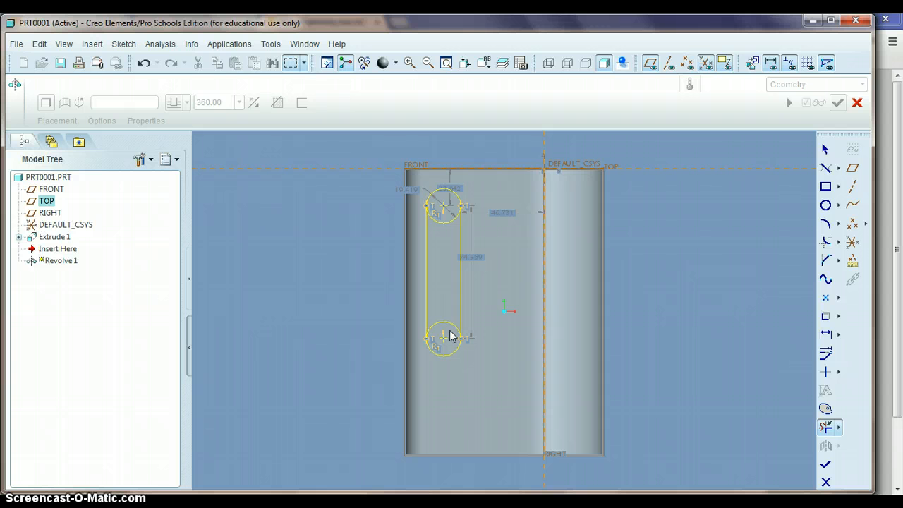
left_click_drag(450, 328, 452, 219)
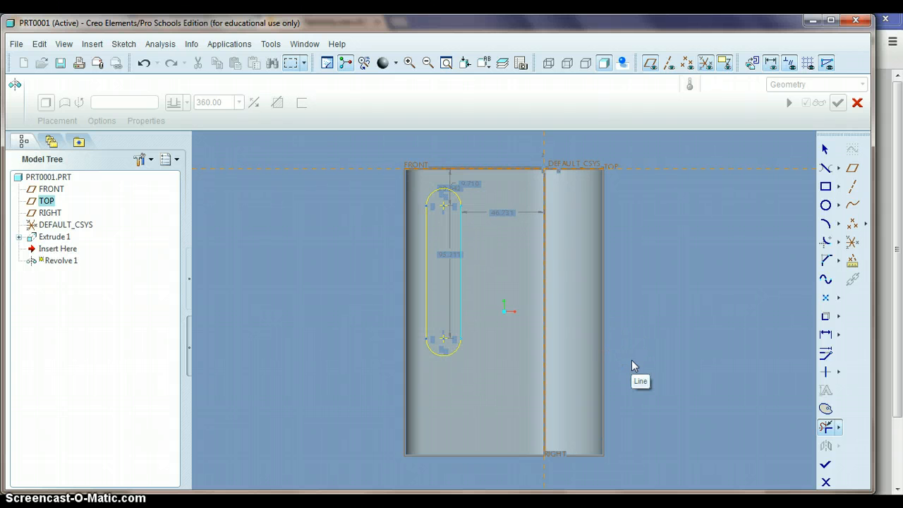
key("ctrl+z")
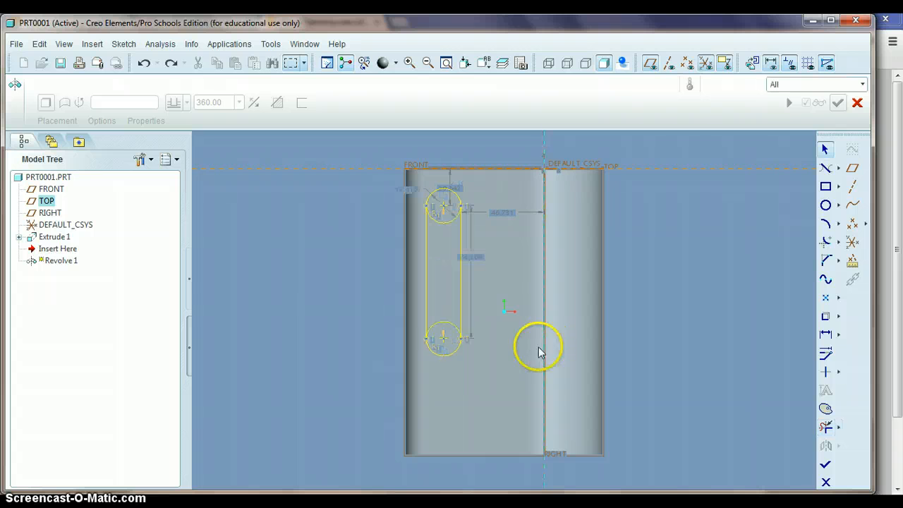
Trim the inner arcs of the upper and lower circles one at a time, leaving a closed slot-shaped handle profile
left_click(446, 327)
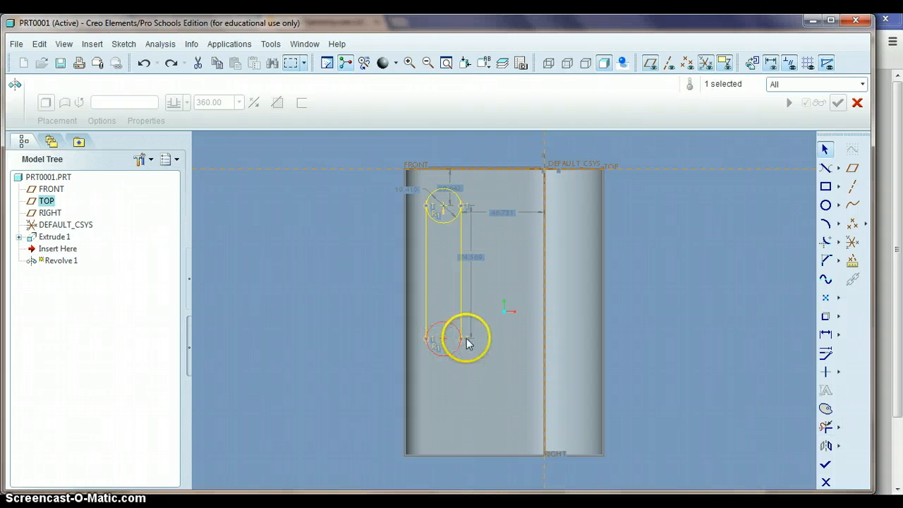
left_click(449, 224)
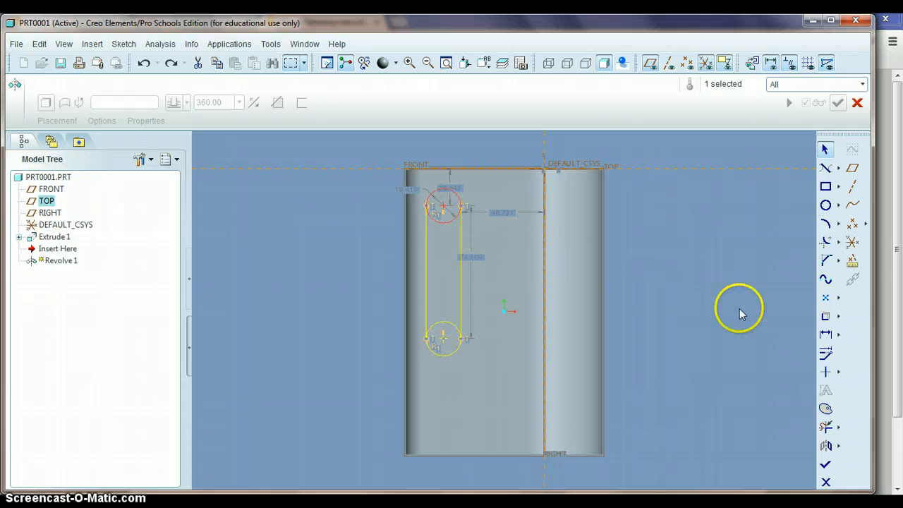
left_click(824, 426)
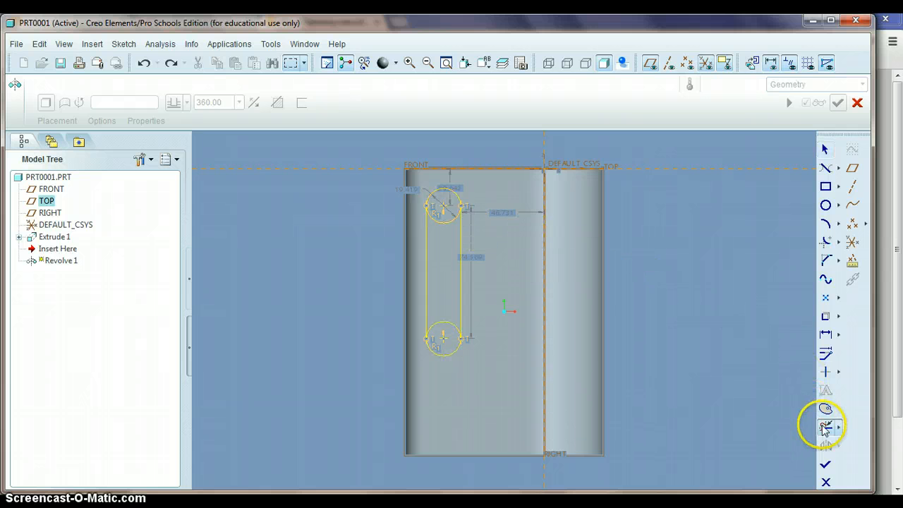
left_click(439, 228)
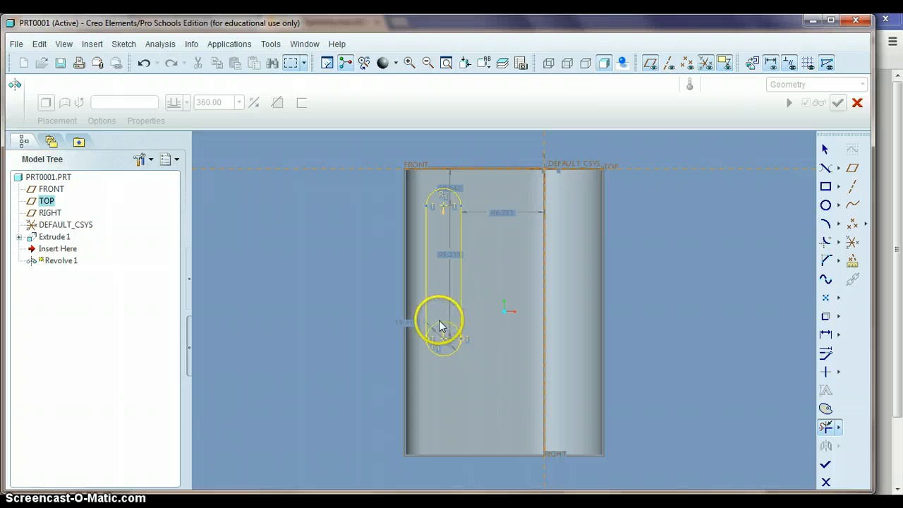
left_click(440, 328)
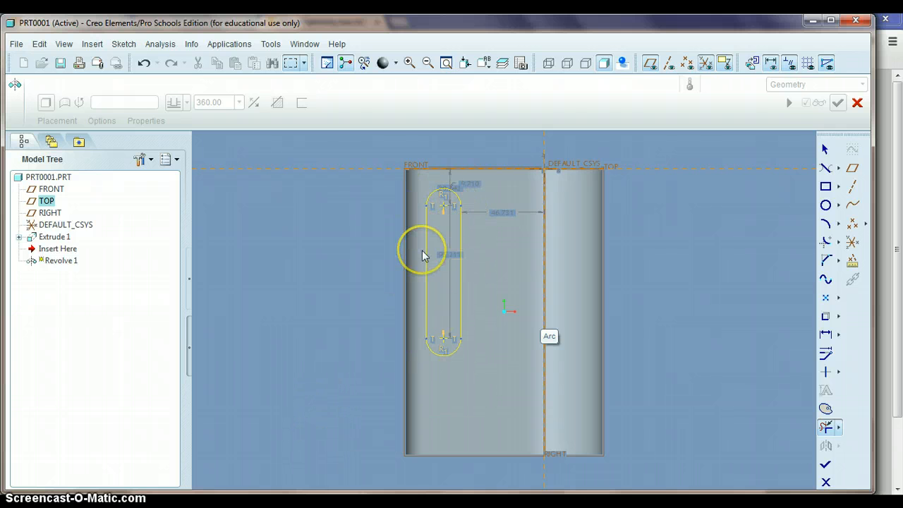
Add a vertical geometry centerline outside the bottle body, to the left of its left edge
left_click(838, 170)
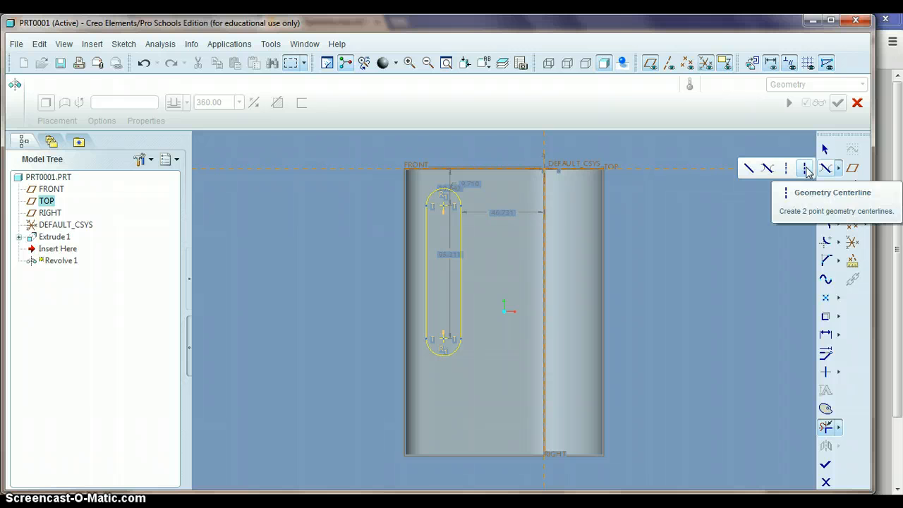
left_click(807, 169)
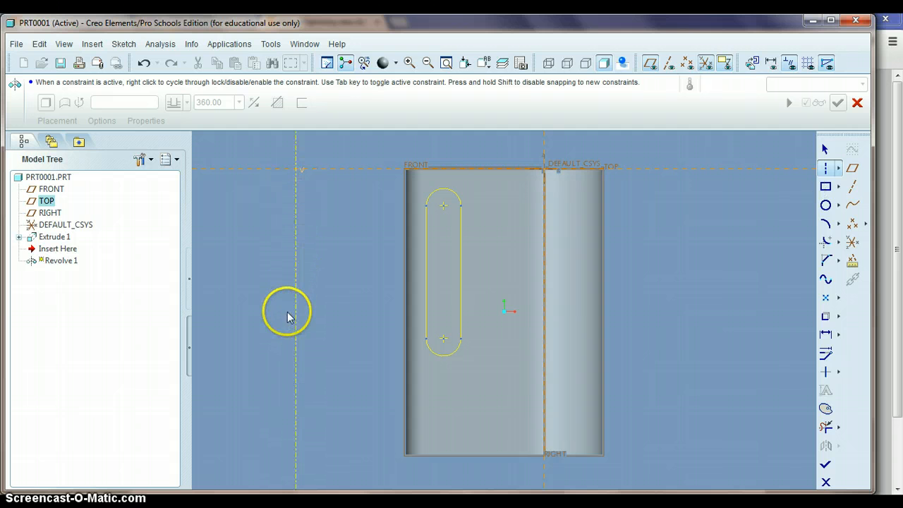
left_click(286, 337)
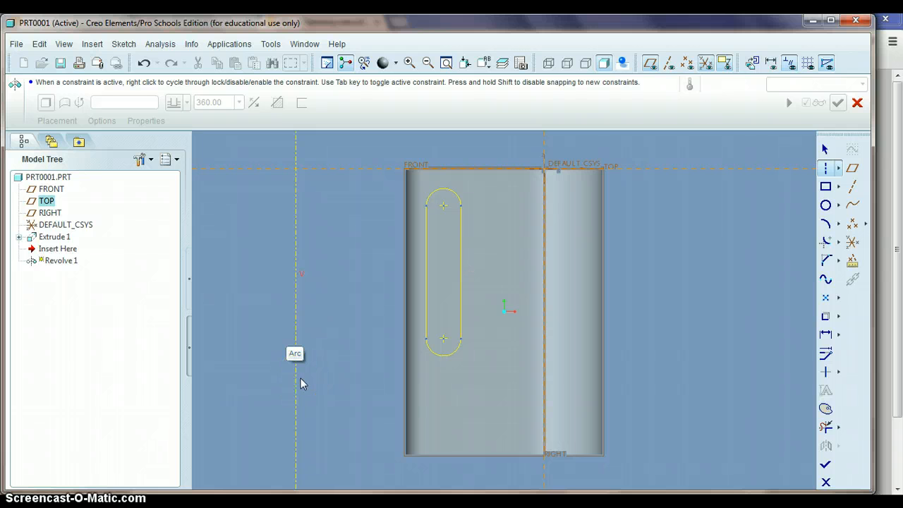
left_click(301, 379)
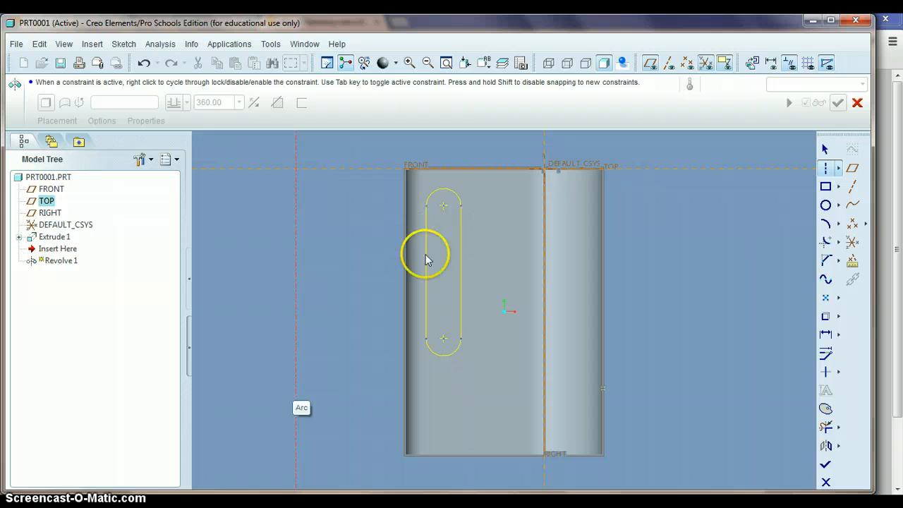
Switch to the student booklet in Adobe Reader and read steps 23 to 30 on dimensioning the handle profile and centreline
mouse_move(259, 497)
left_click(263, 448)
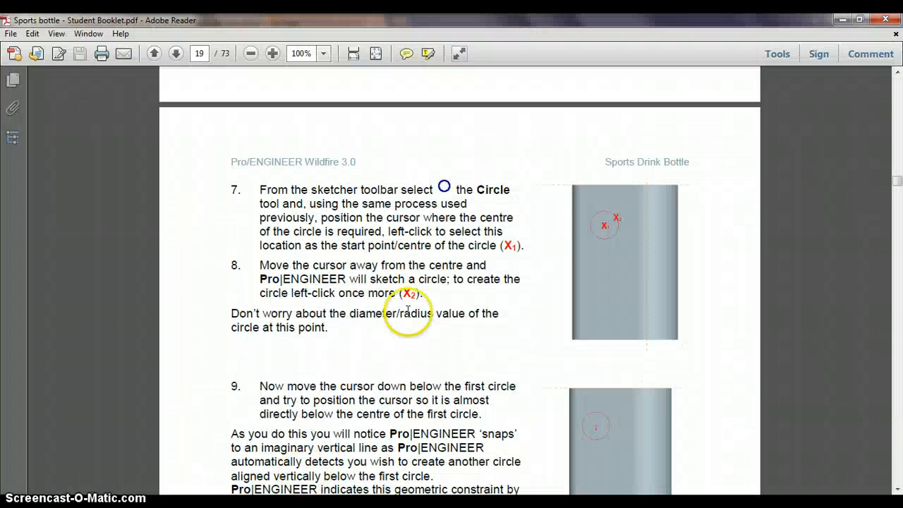
scroll(443, 276, "down", 5)
scroll(442, 277, "down", 15)
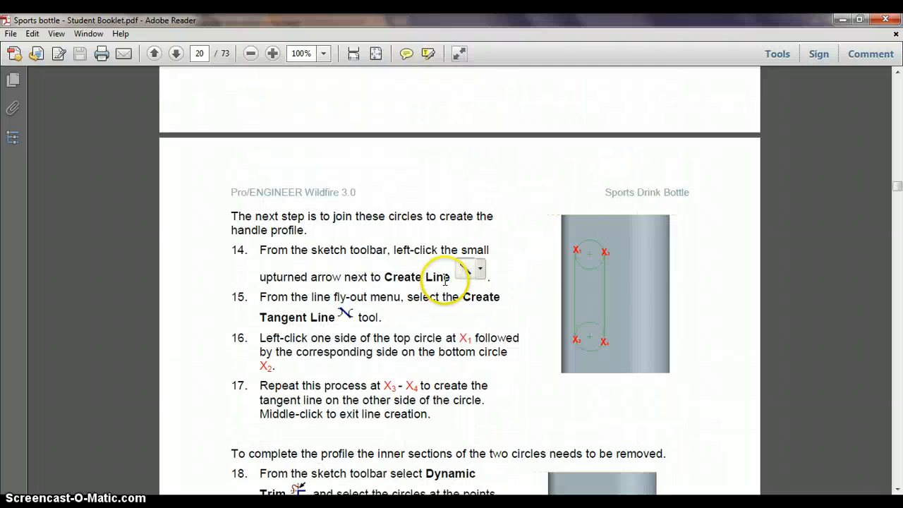
scroll(445, 292, "down", 8)
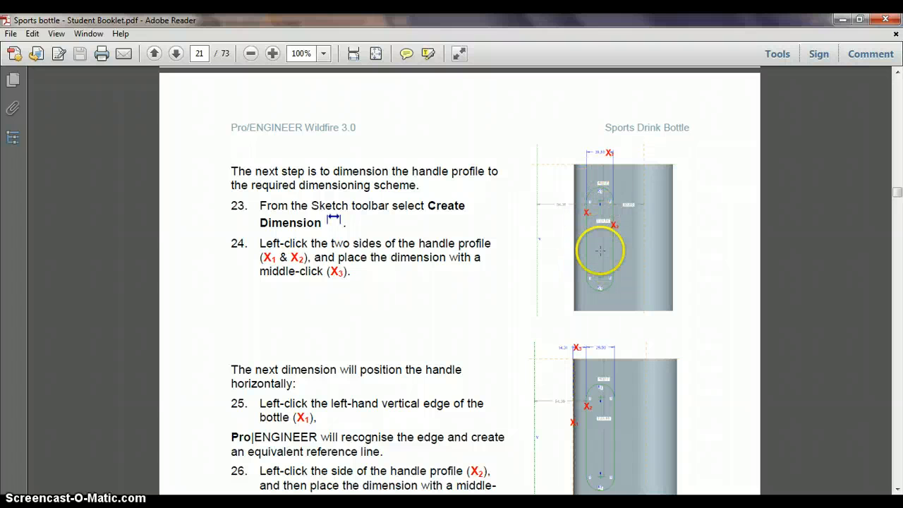
scroll(584, 349, "down", 1)
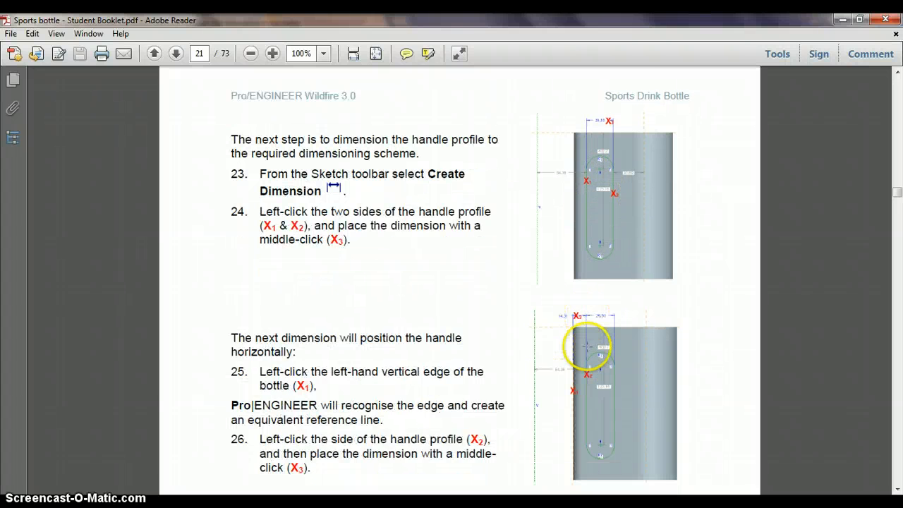
scroll(585, 347, "down", 1)
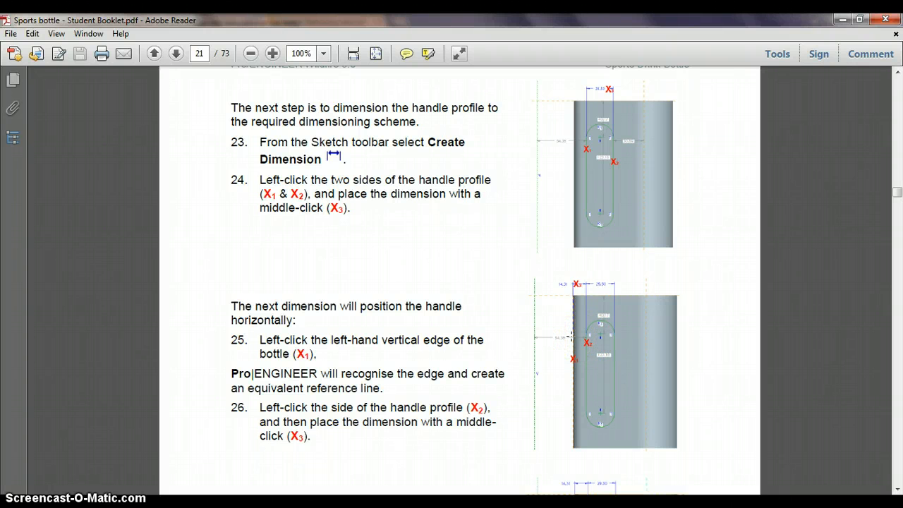
scroll(569, 338, "down", 6)
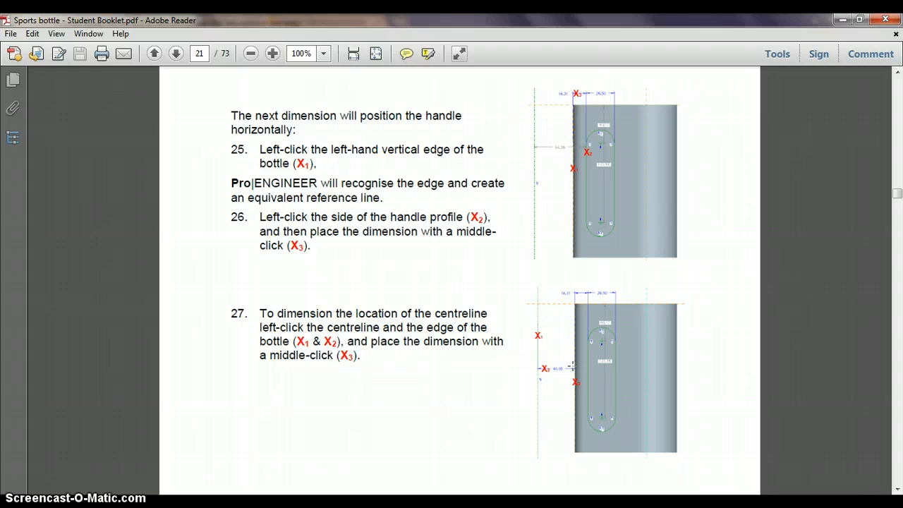
scroll(536, 383, "down", 6)
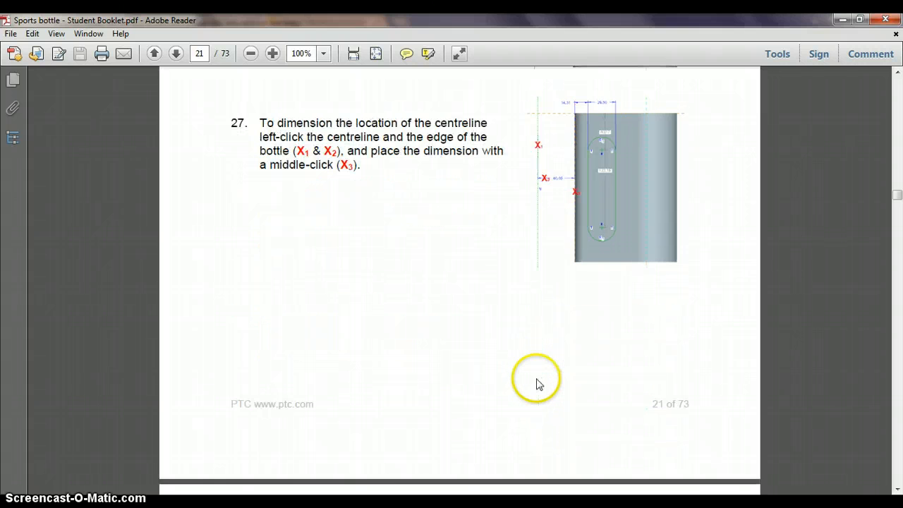
scroll(535, 376, "down", 12)
scroll(536, 378, "down", 2)
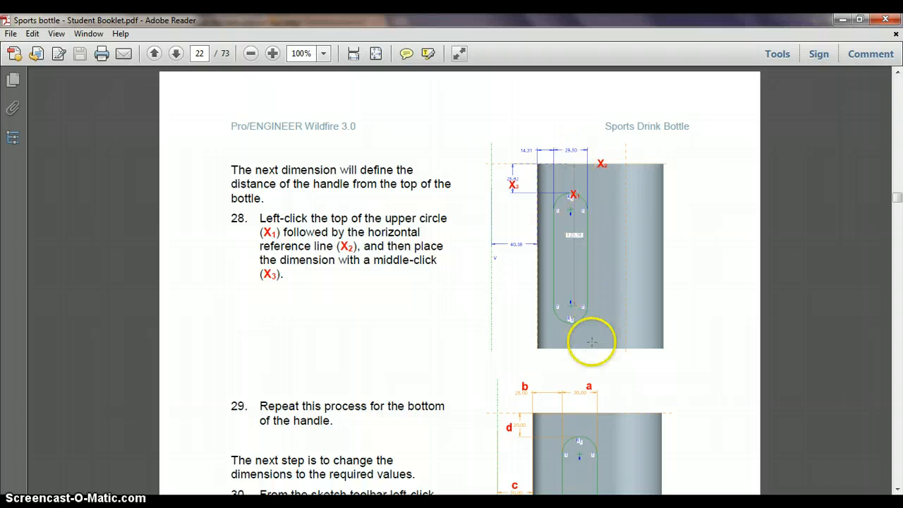
scroll(582, 345, "down", 5)
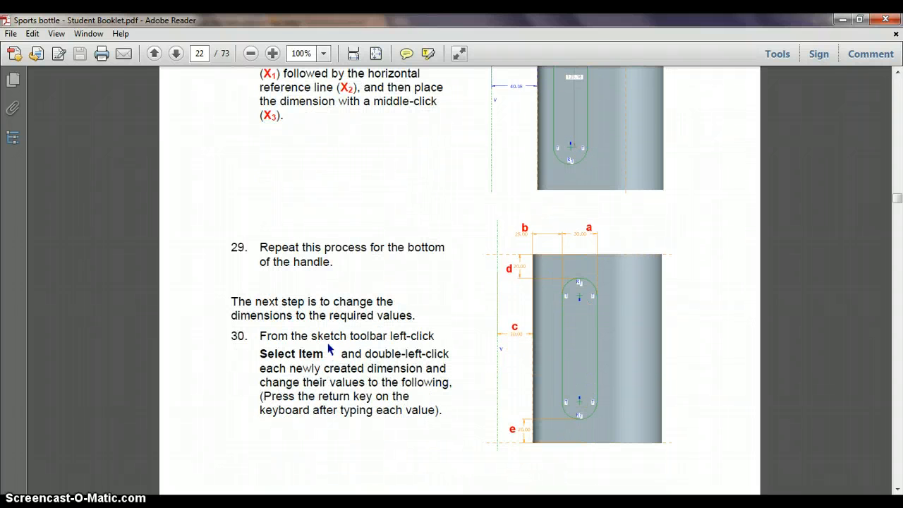
left_click(843, 20)
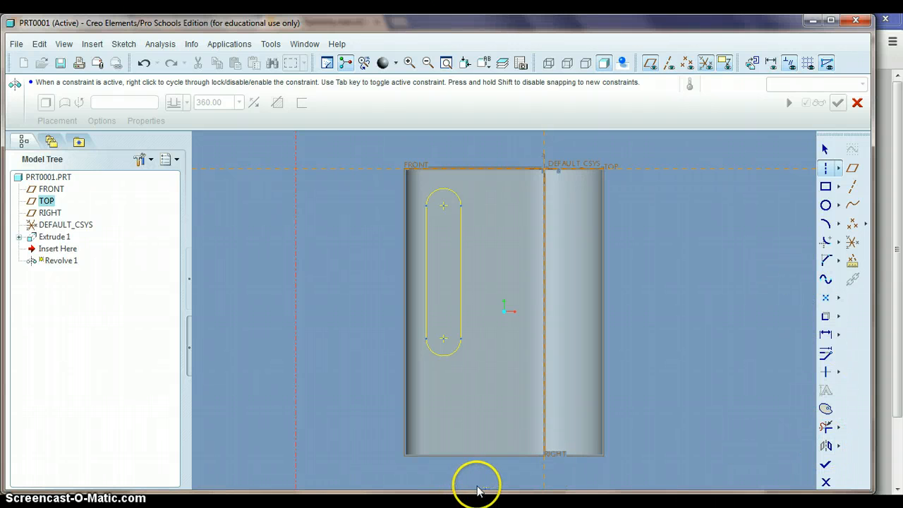
Dimension the width of the handle profile between its two vertical sides, placing the dimension above the bottle
key("alt+p")
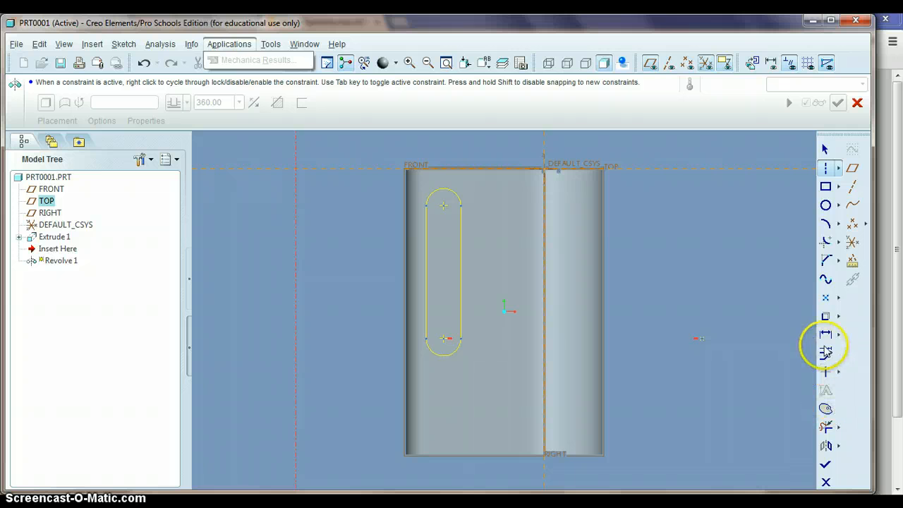
left_click(825, 335)
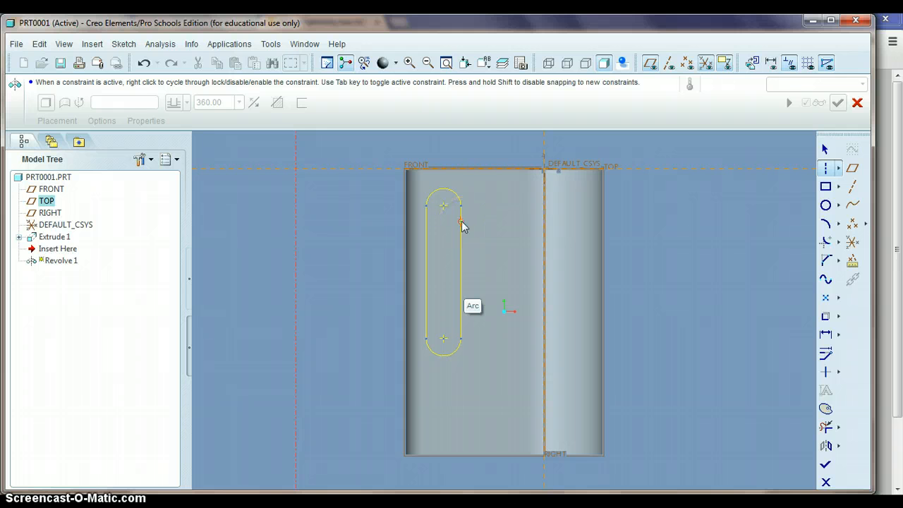
left_click(825, 336)
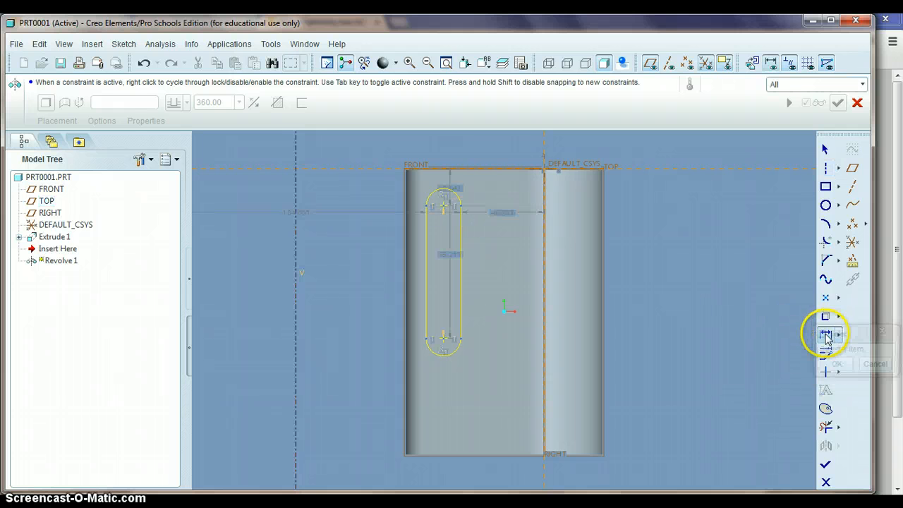
left_click(462, 228)
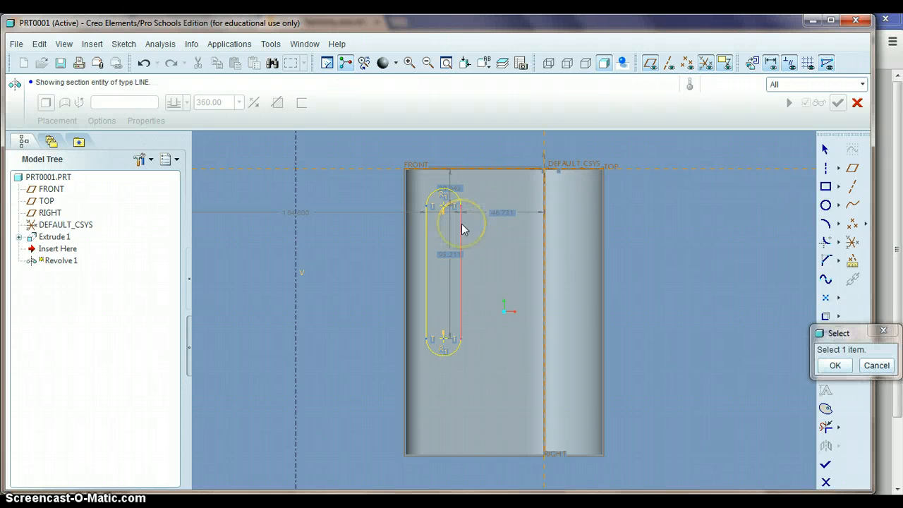
left_click(426, 227)
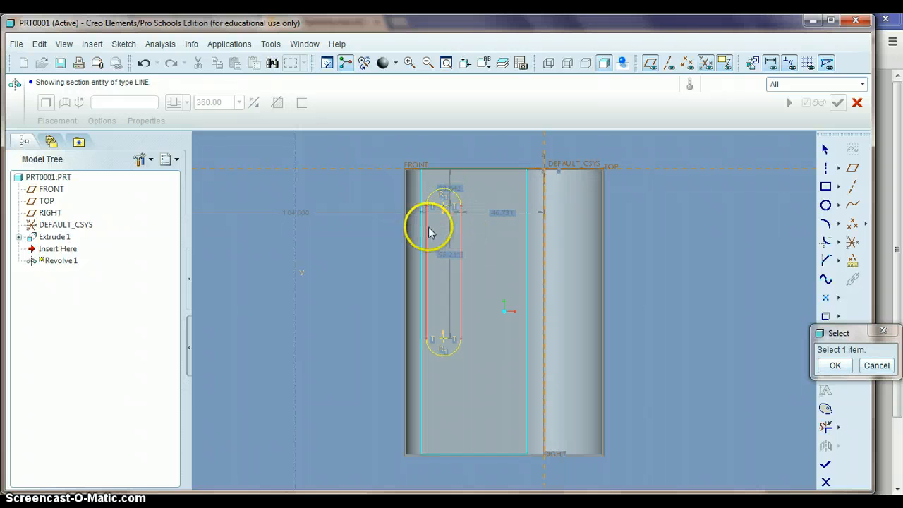
middle_click(443, 144)
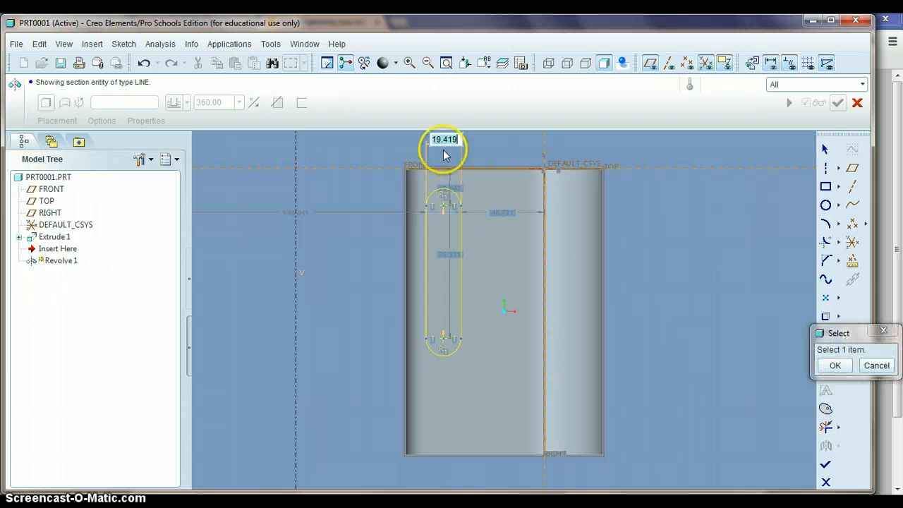
Dimension the bottle's left edge horizontally to the handle profile's left side and to the outer vertical centerline
left_click(424, 250)
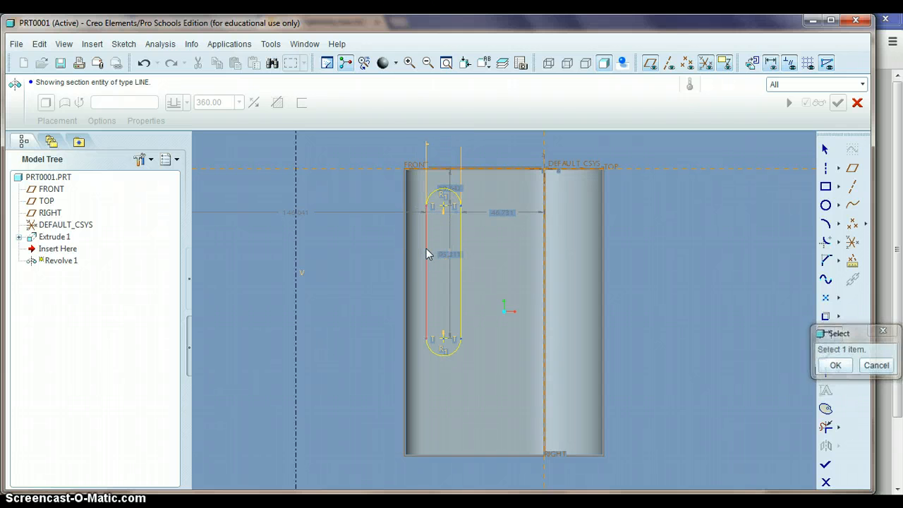
left_click(408, 249)
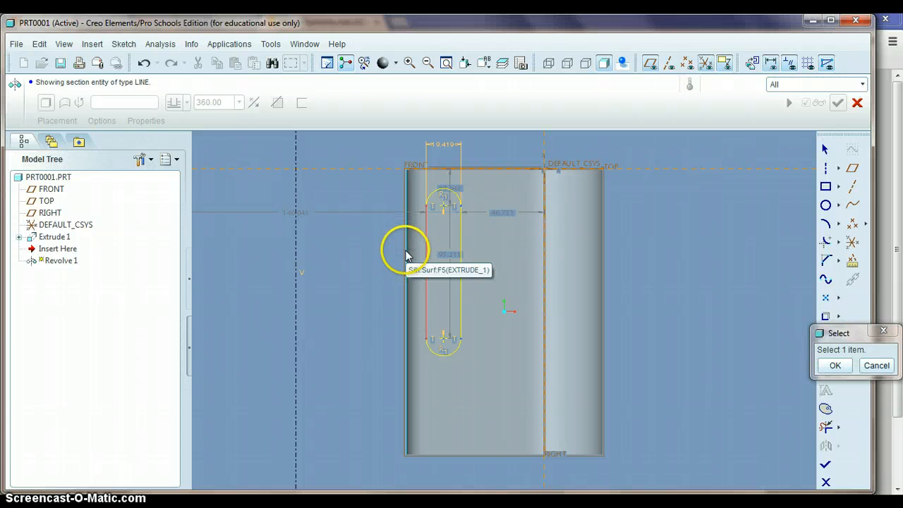
left_click(407, 256)
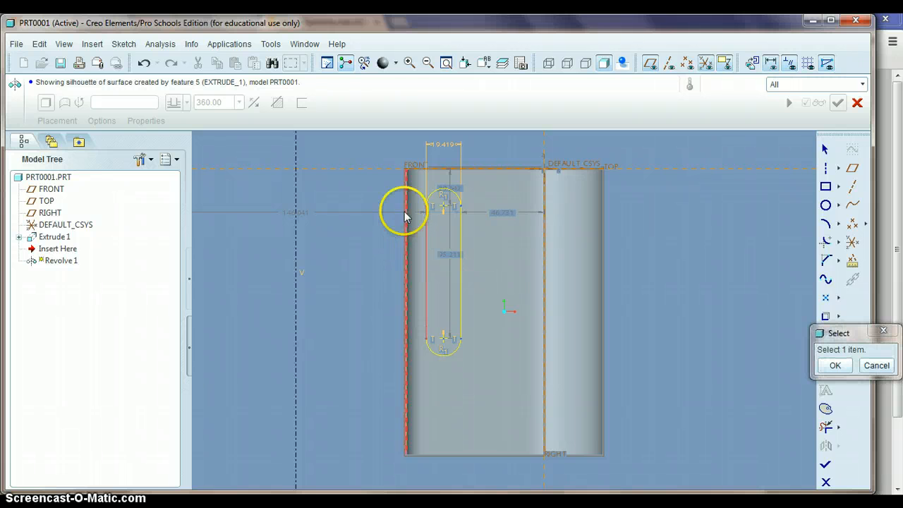
middle_click(413, 153)
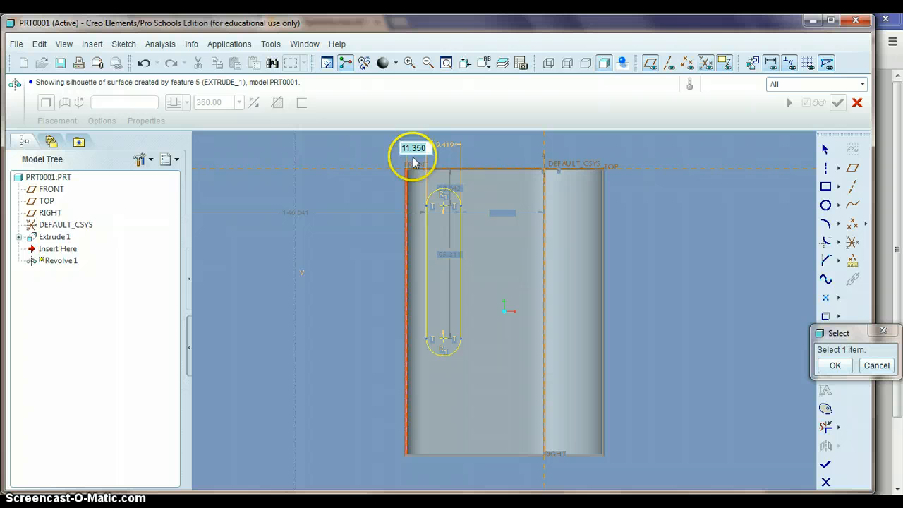
left_click(407, 273)
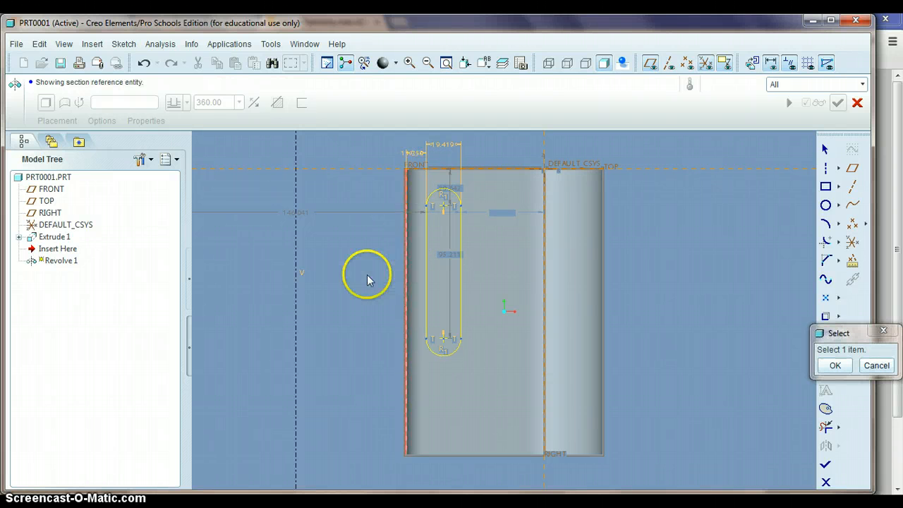
left_click(296, 275)
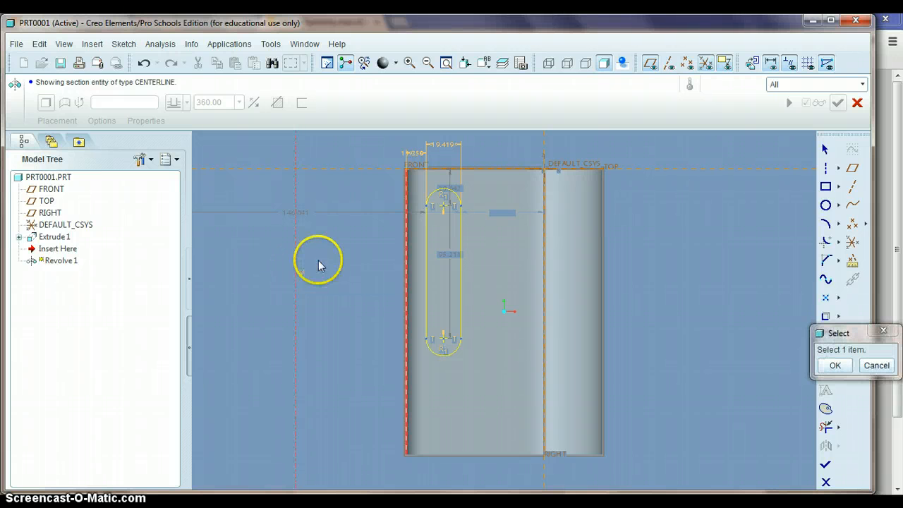
middle_click(343, 251)
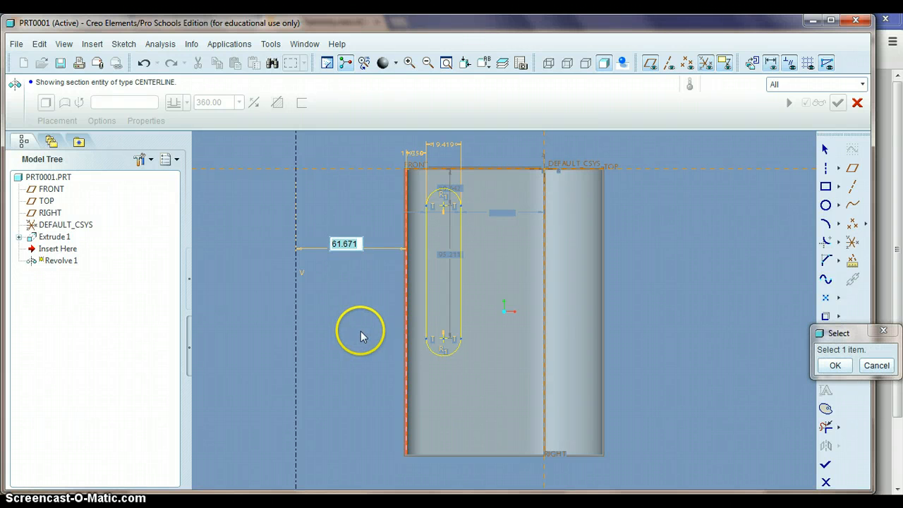
Dimension the upper arc's top to the horizontal top reference and the lower arc's bottom to the bottle's bottom edge, and end dimensioning
left_click(443, 194)
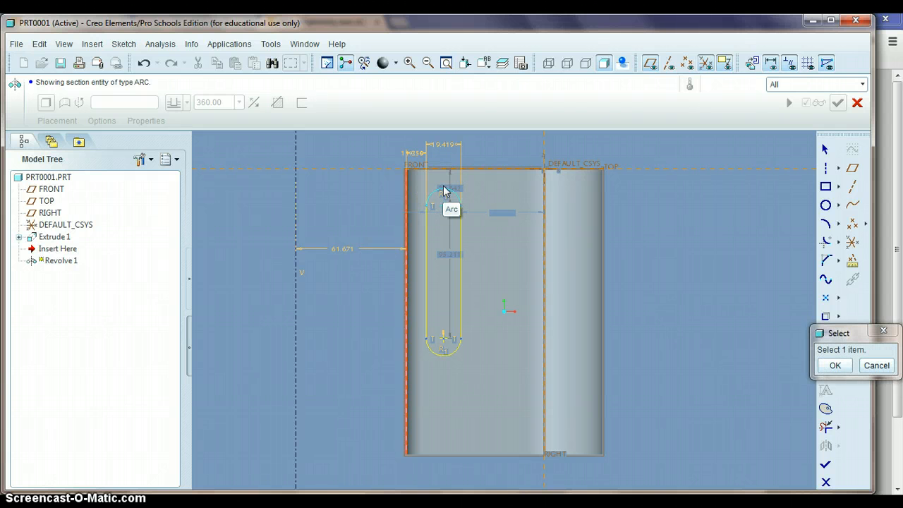
left_click(439, 170)
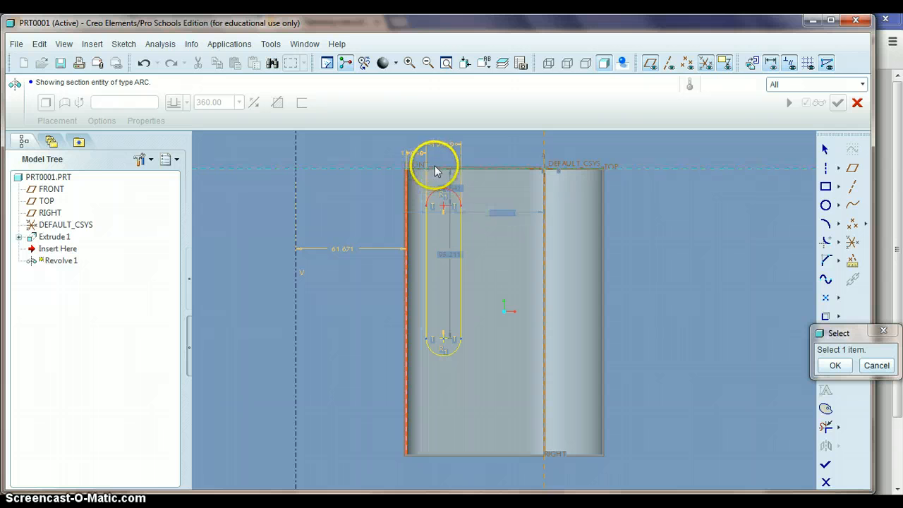
left_click(415, 173)
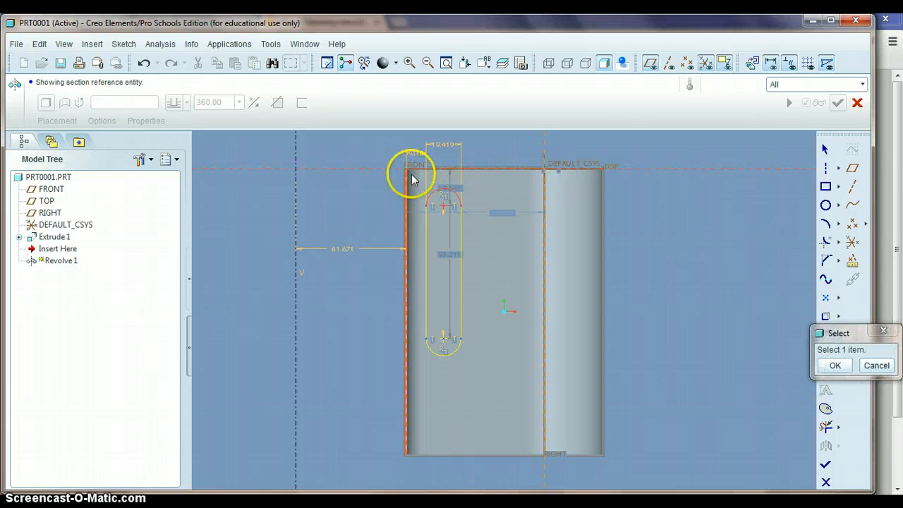
middle_click(393, 192)
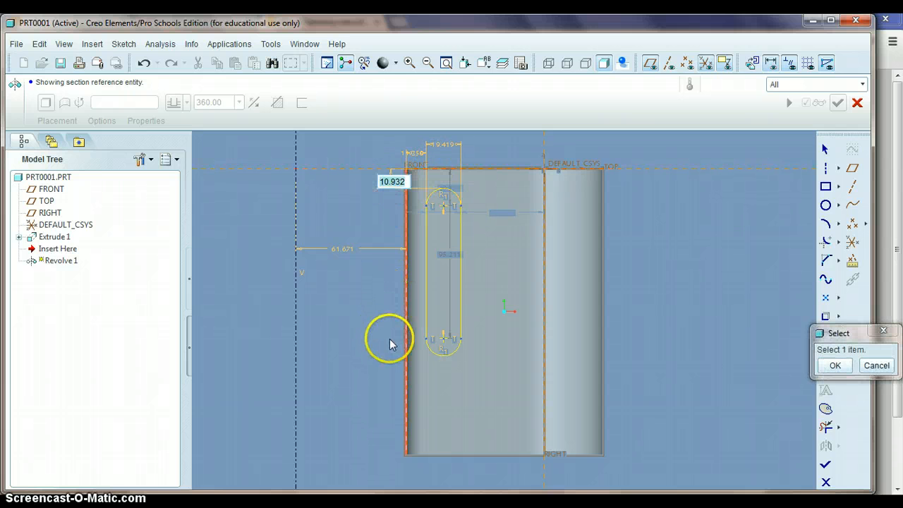
left_click(444, 362)
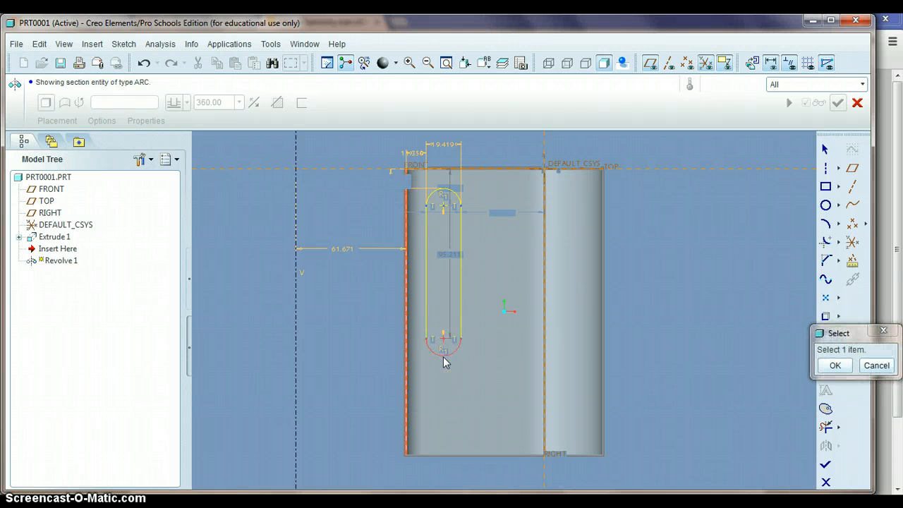
left_click(432, 455)
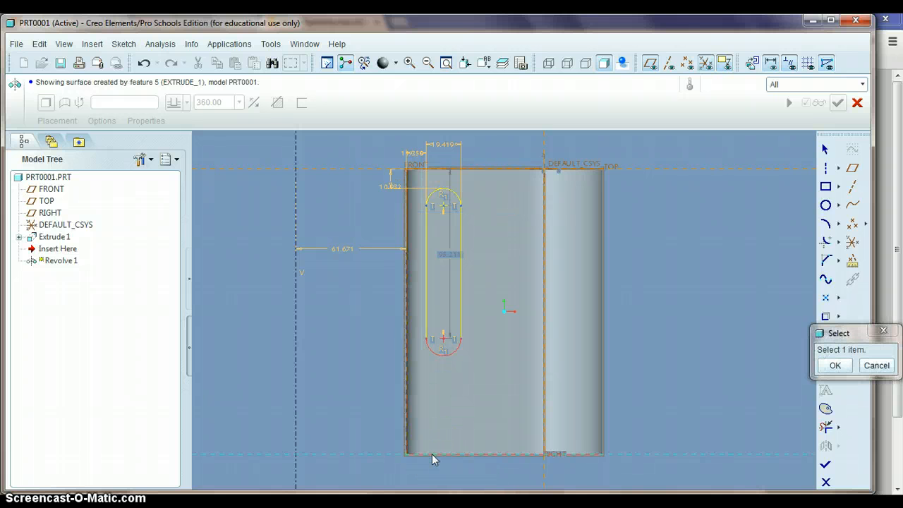
middle_click(376, 423)
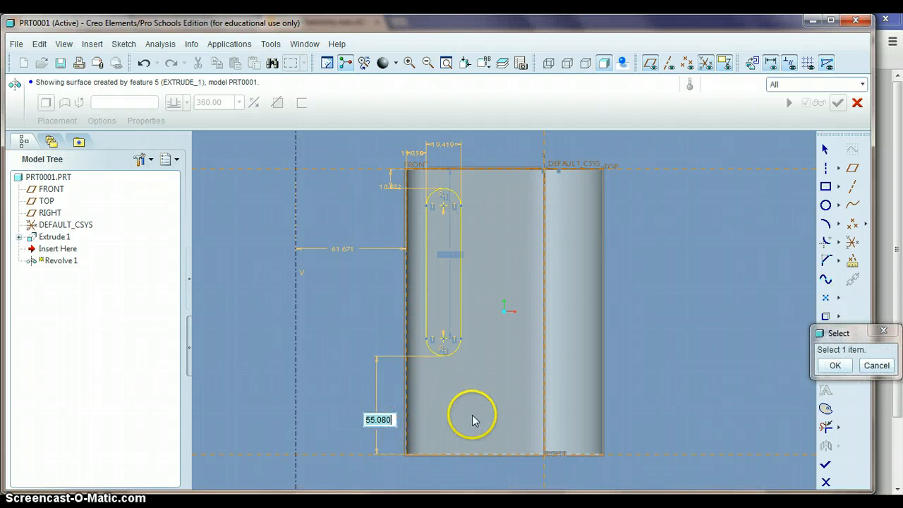
middle_click(629, 370)
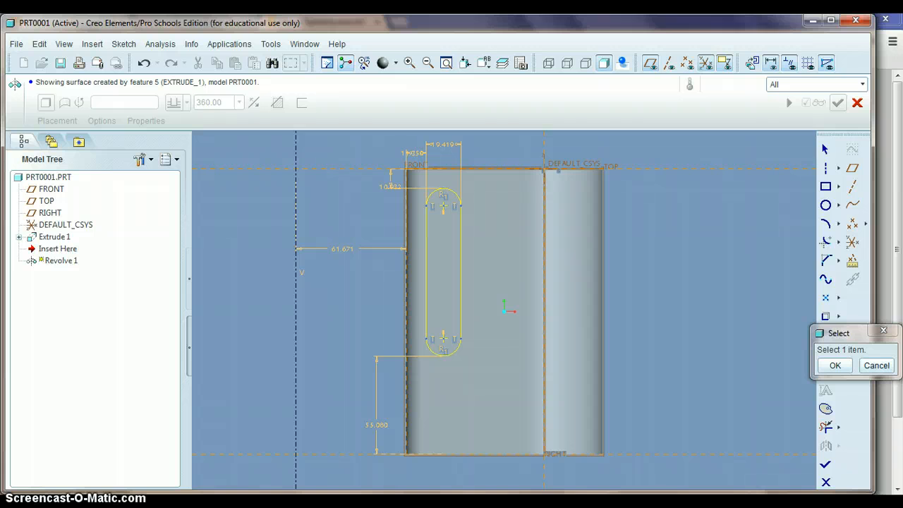
Switch to the booklet in Adobe Reader and look up the required values for handle dimensions a to e
key("alt+Tab")
scroll(335, 329, "down", 5)
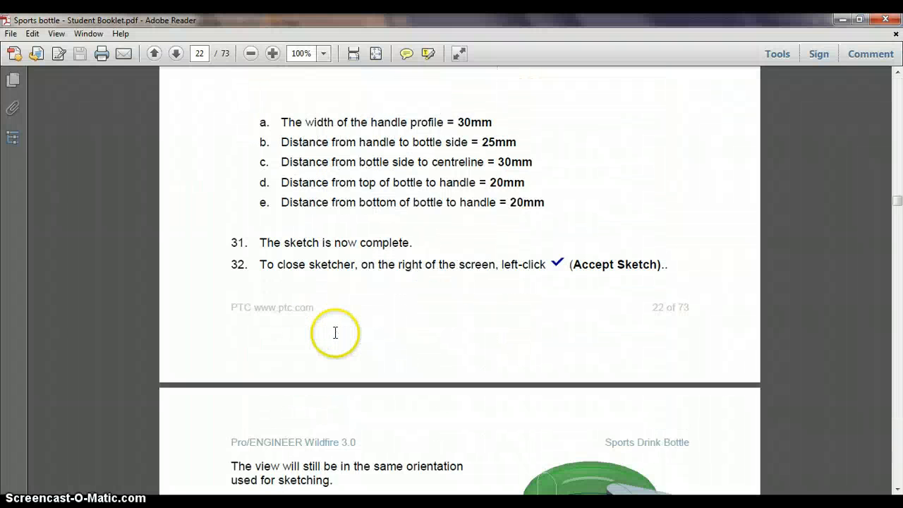
scroll(367, 226, "up", 5)
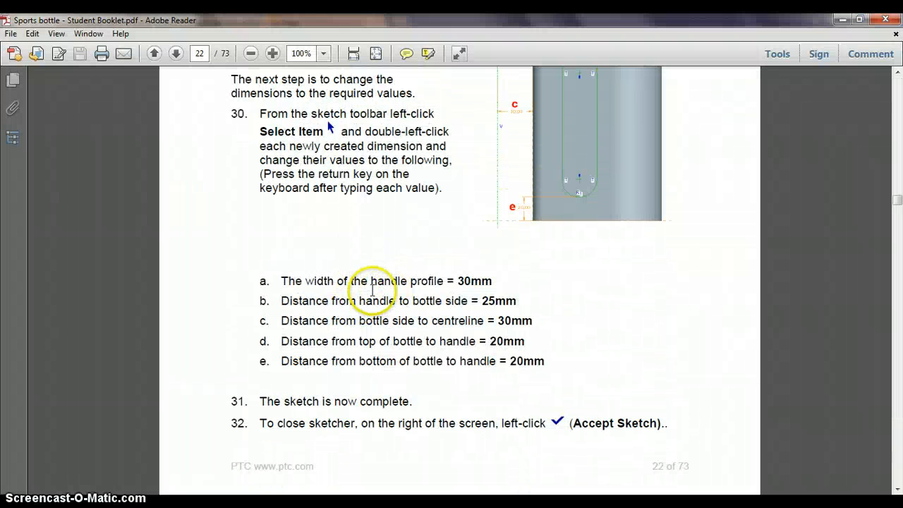
scroll(373, 289, "up", 1)
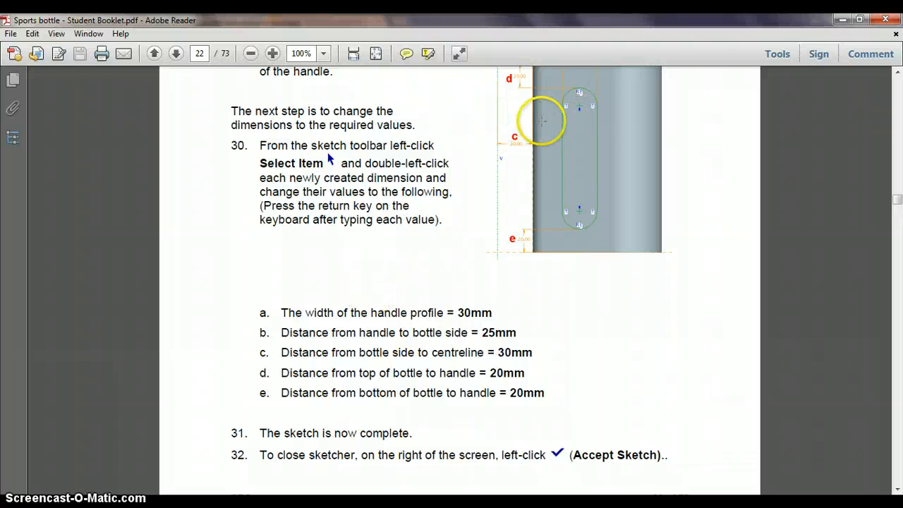
scroll(522, 282, "up", 1)
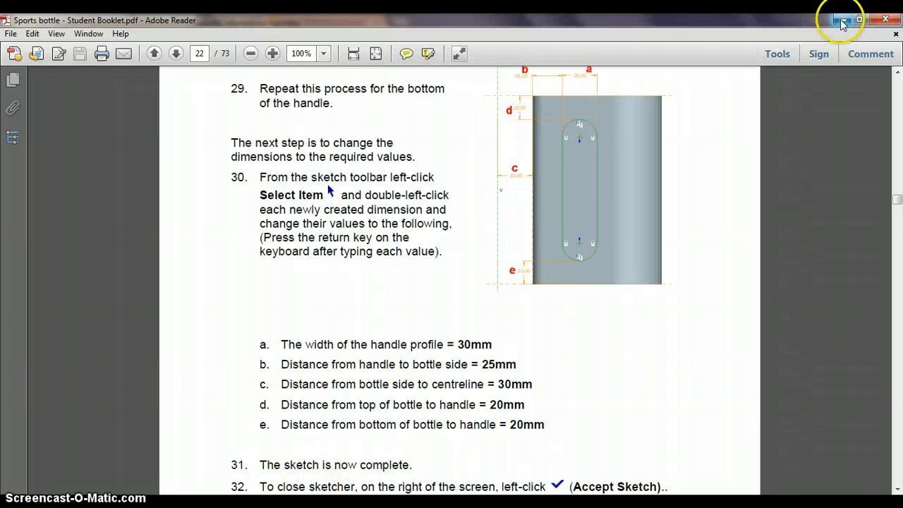
Switch back to Creo Elements/Pro and set the handle profile's width to 30 mm
left_click(885, 19)
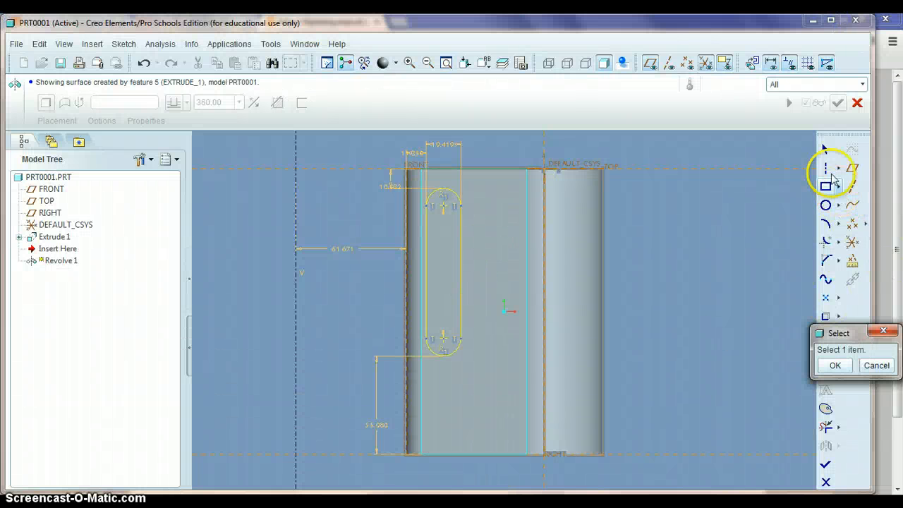
left_click(825, 151)
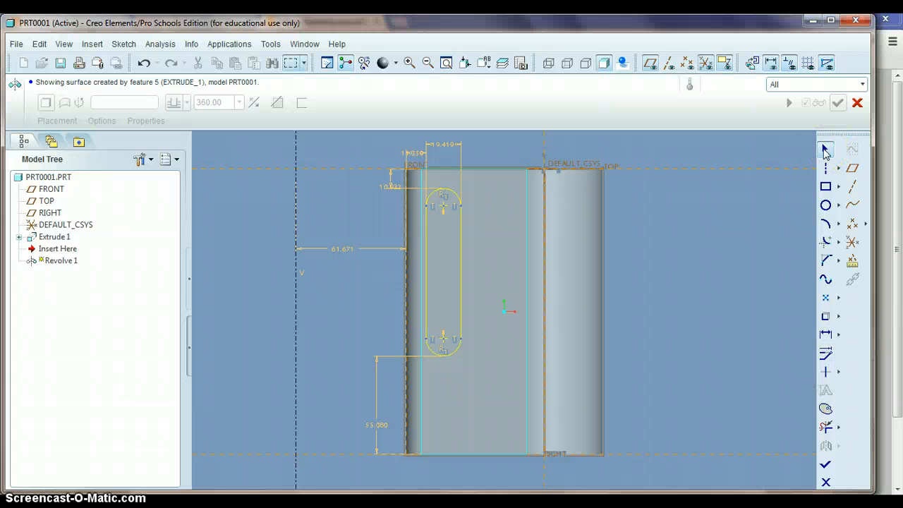
double_click(446, 146)
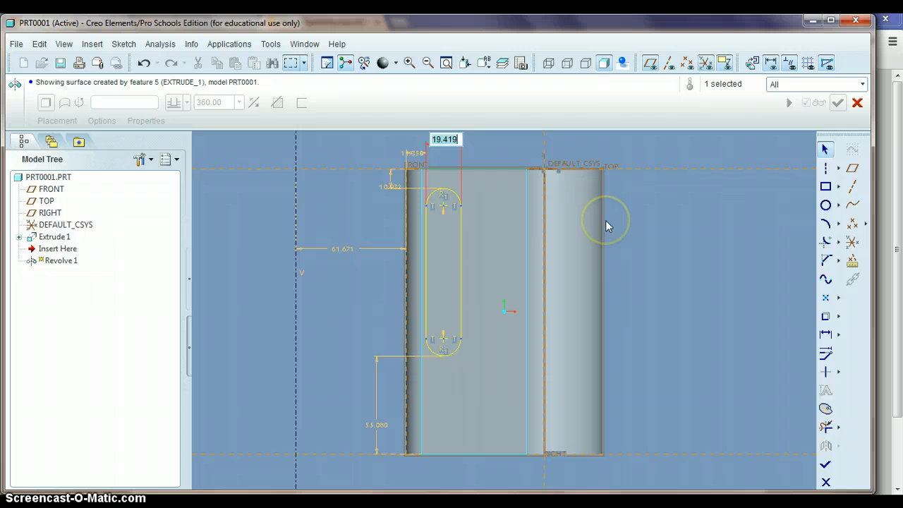
type("30")
key("Return")
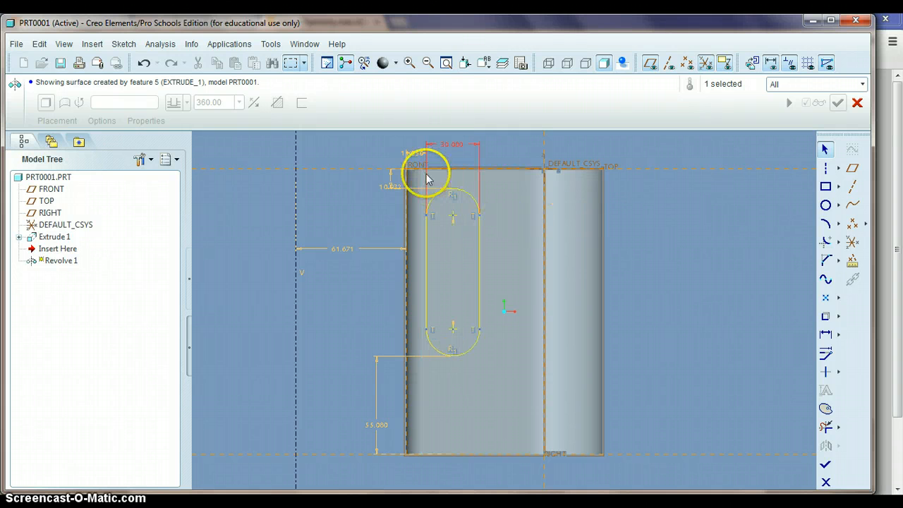
Set the distance from the bottle's left side to the handle profile to 25 mm and to the vertical centreline to 30 mm
left_click(415, 156)
double_click(415, 155)
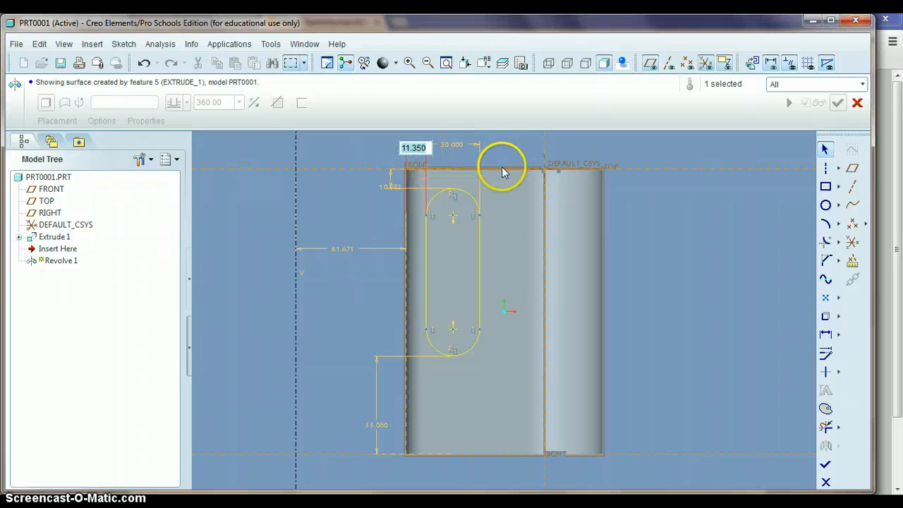
type("25")
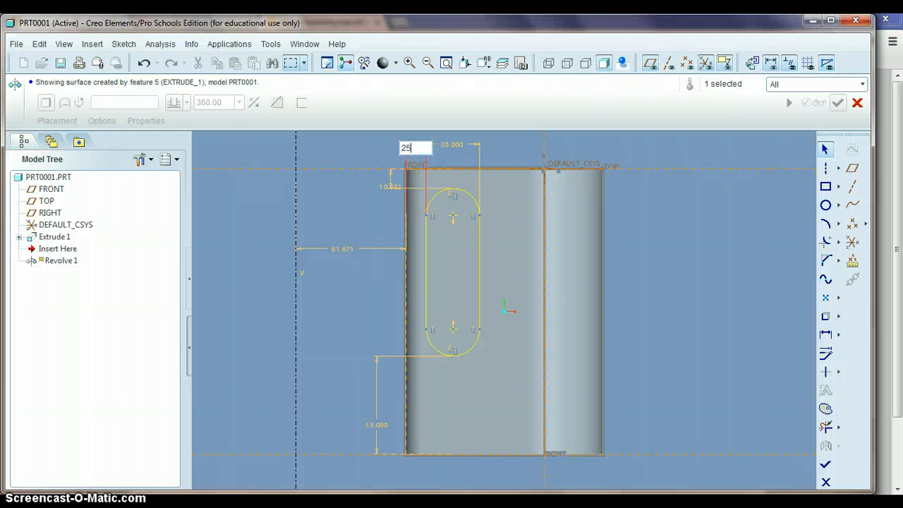
key("Return")
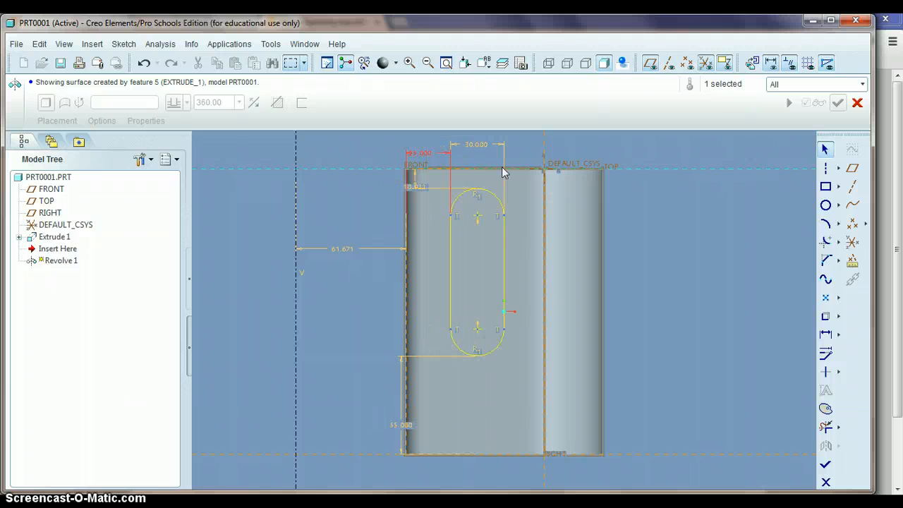
double_click(342, 250)
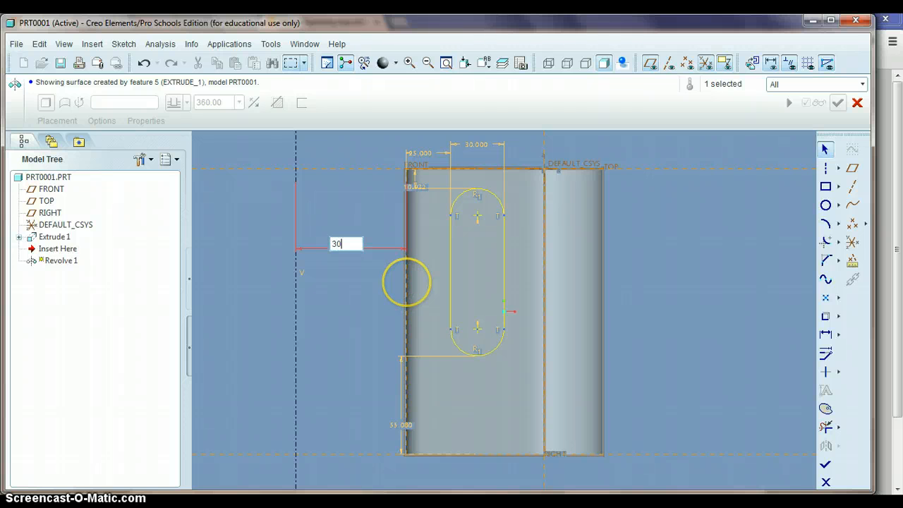
type("30")
left_click(407, 284)
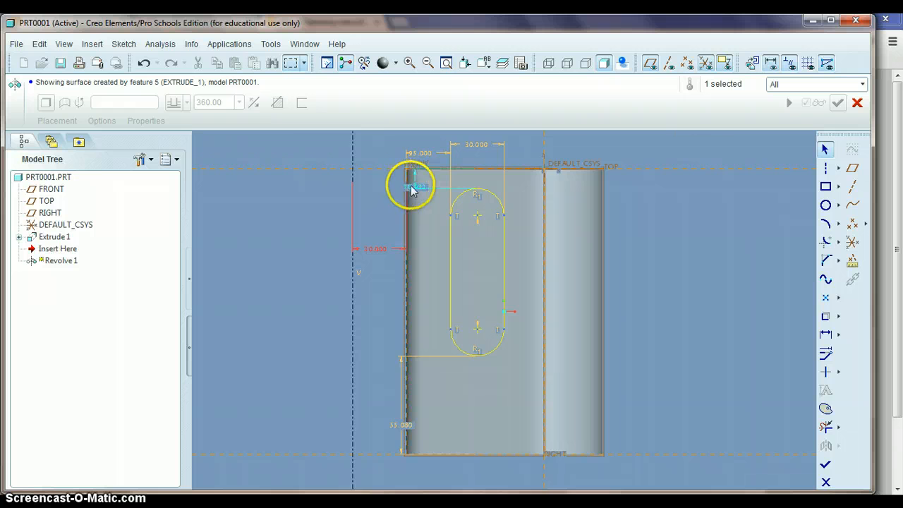
Set the distance from the top of the bottle to the top of the handle profile to 20 mm
scroll(413, 189, "up", 3)
double_click(456, 185)
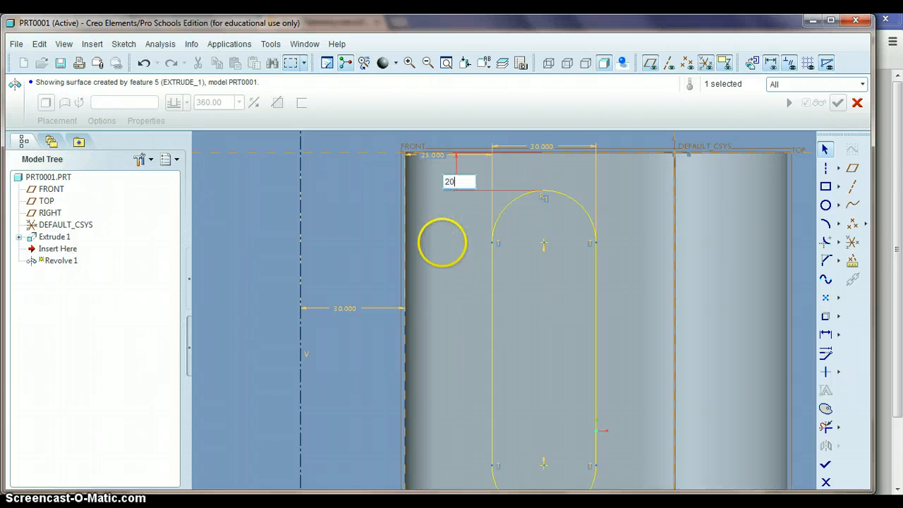
type("20")
key("Return")
Set the distance from the bottom of the bottle to the bottom of the handle profile to 20 mm
scroll(459, 240, "up", 3)
scroll(463, 258, "down", 2)
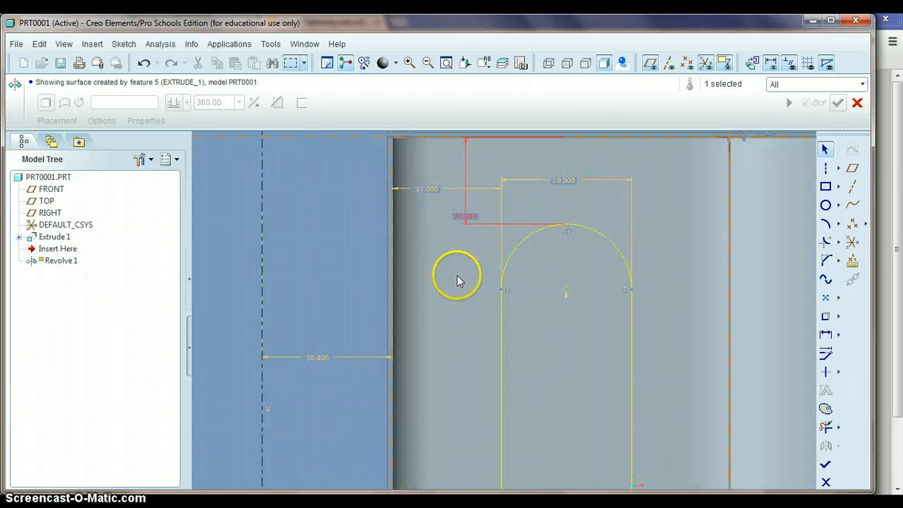
scroll(456, 364, "down", 5)
scroll(447, 479, "up", 2)
scroll(447, 481, "down", 2)
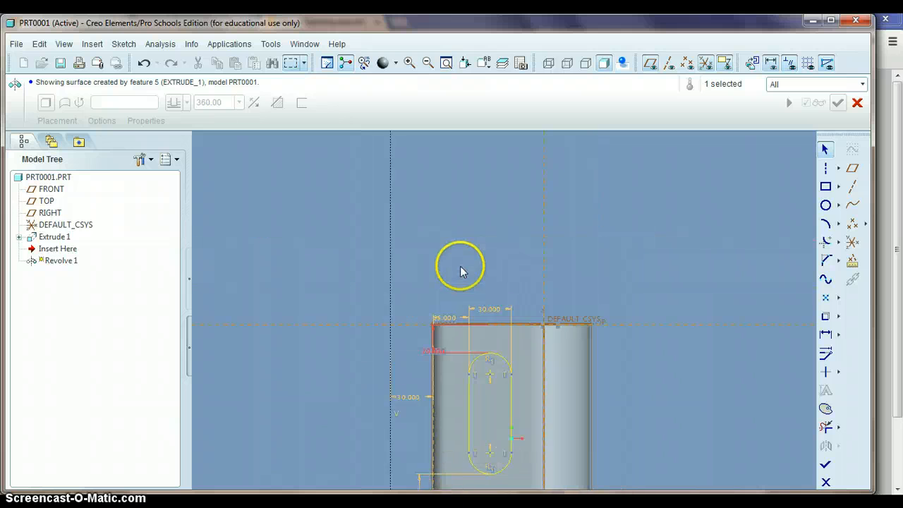
scroll(460, 269, "down", 3)
scroll(428, 416, "up", 3)
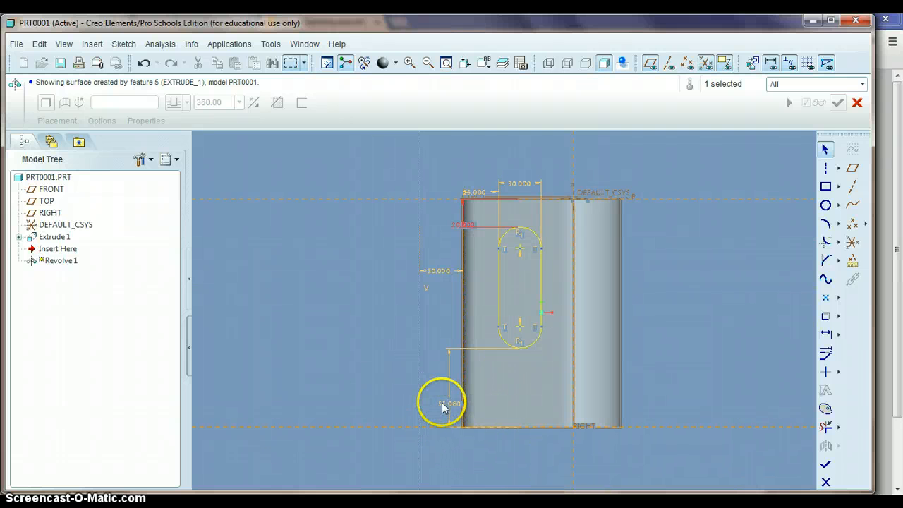
double_click(442, 404)
type("20")
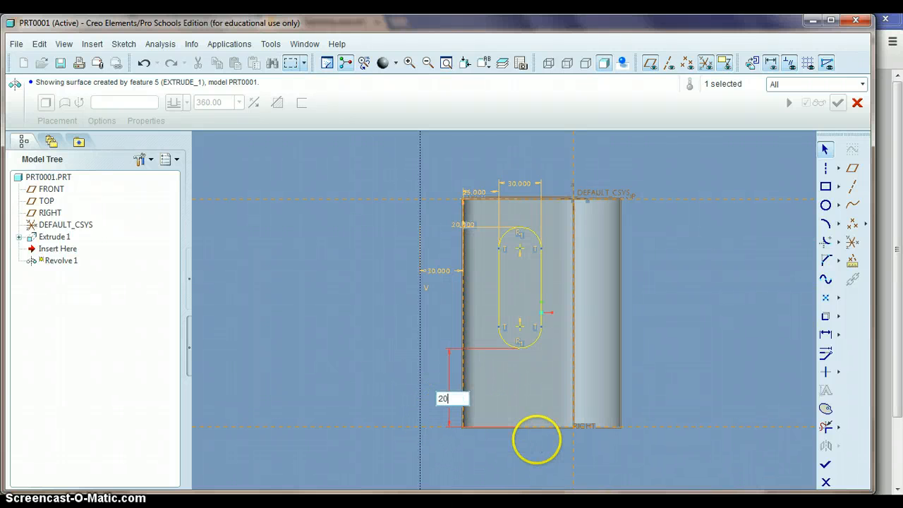
key("Return")
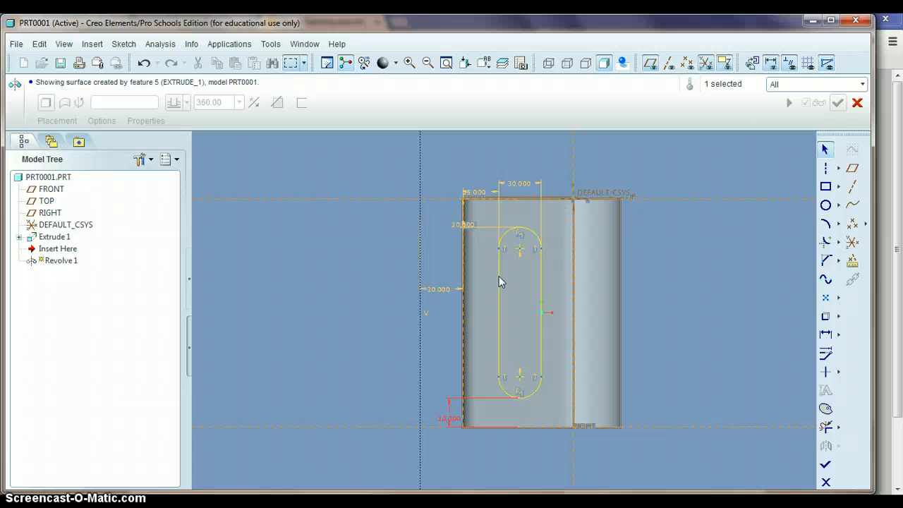
Accept the handle sketch and switch the revolve to remove material from the bottle
left_click(823, 466)
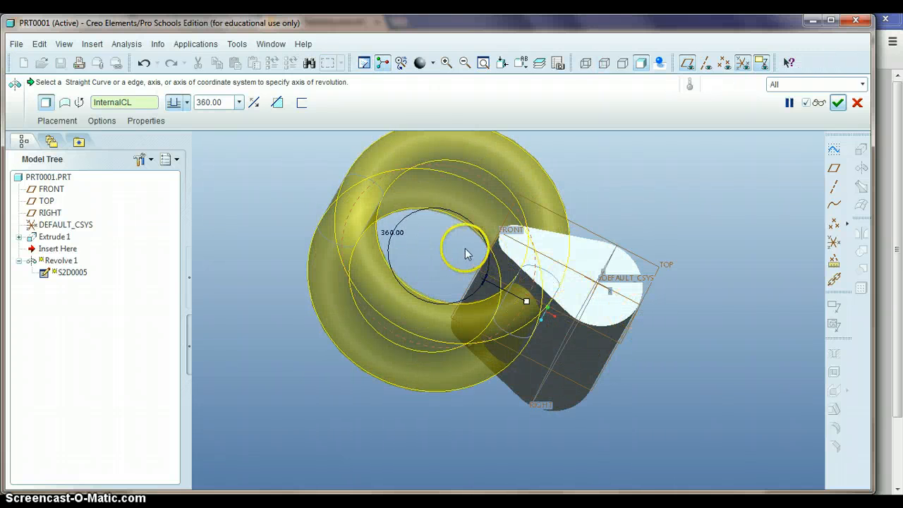
scroll(458, 253, "down", 2)
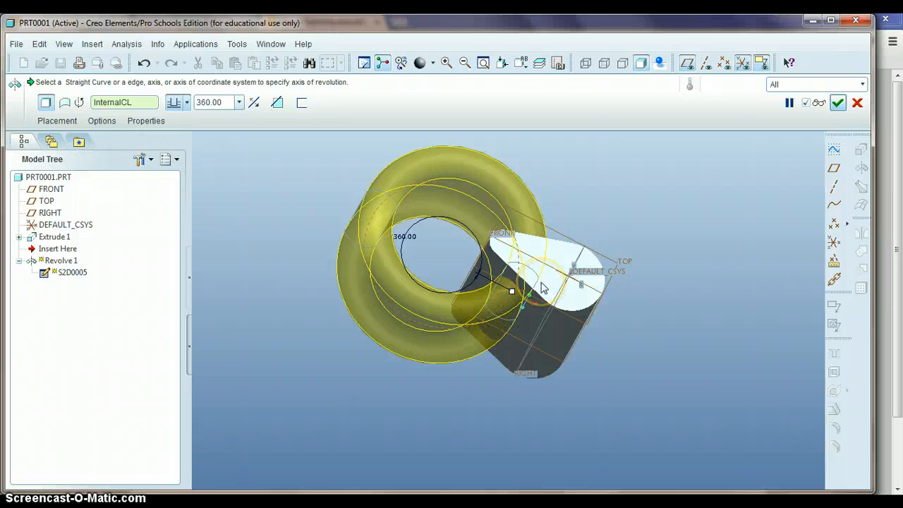
left_click(277, 103)
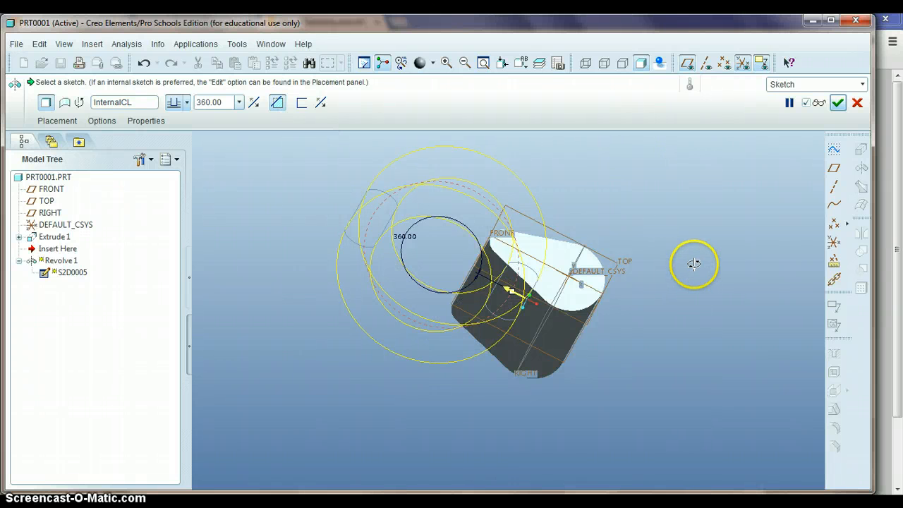
Preview the revolved handle cut, complete the feature, and inspect the handle opening in the bottle from another angle
middle_click_drag(694, 264, 699, 254)
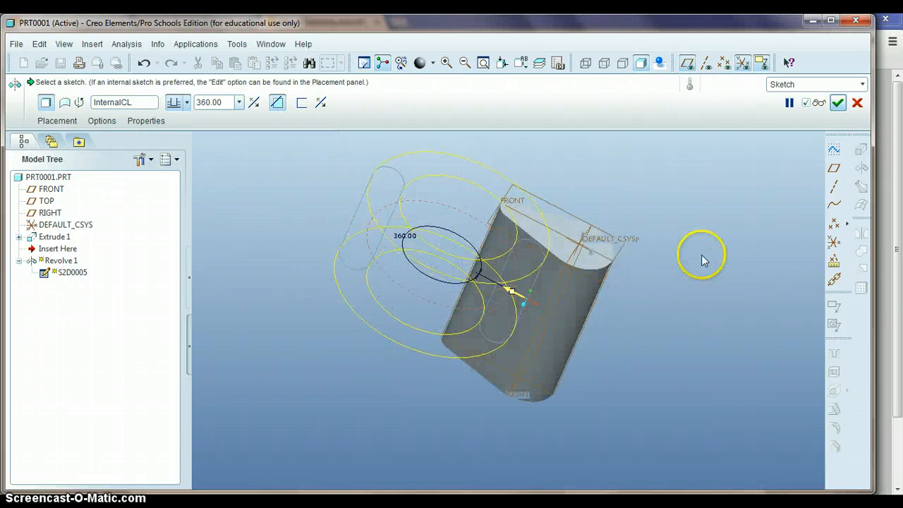
left_click(819, 103)
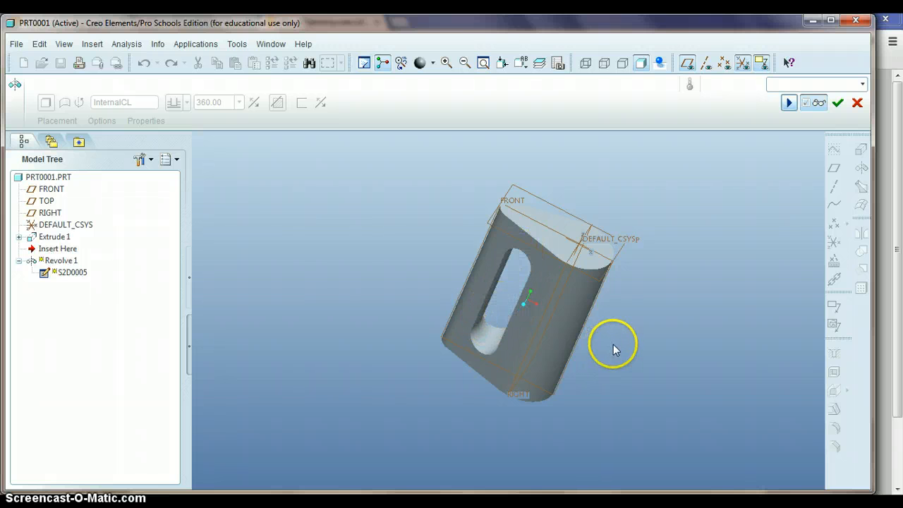
middle_click_drag(614, 349, 611, 327)
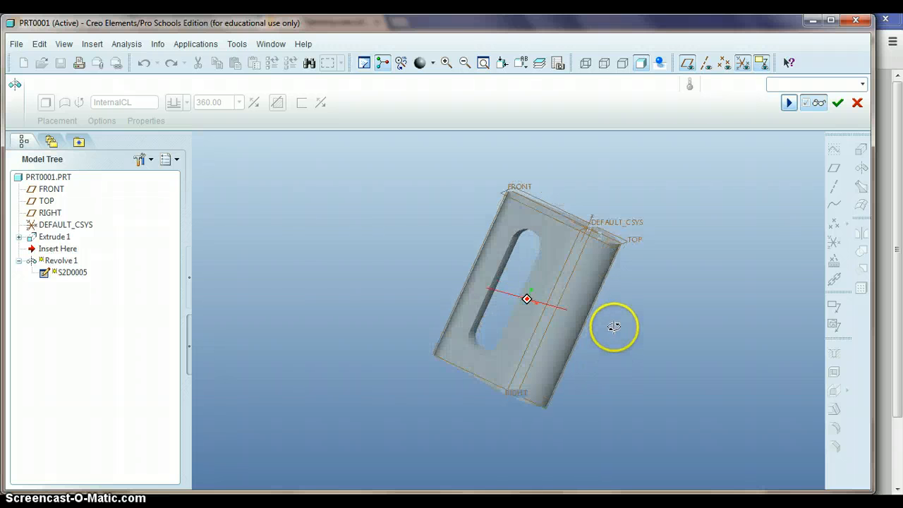
left_click(818, 102)
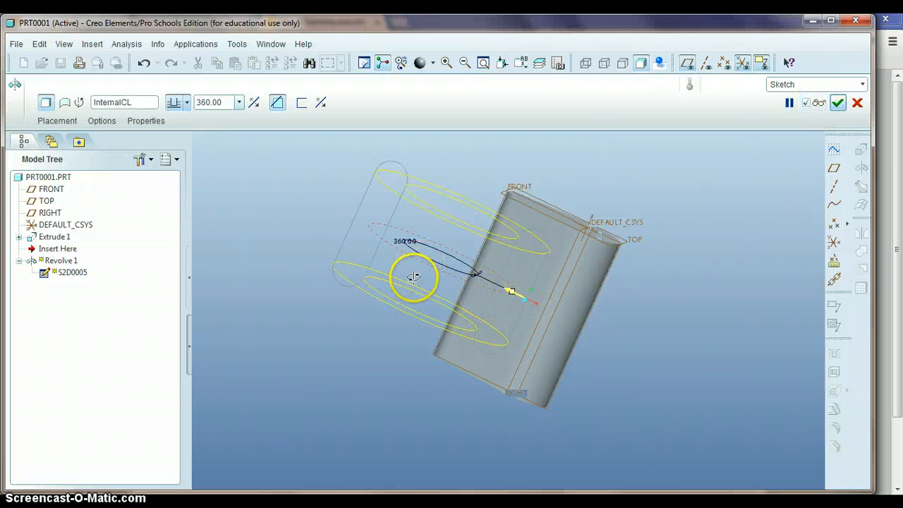
middle_click_drag(414, 276, 414, 272)
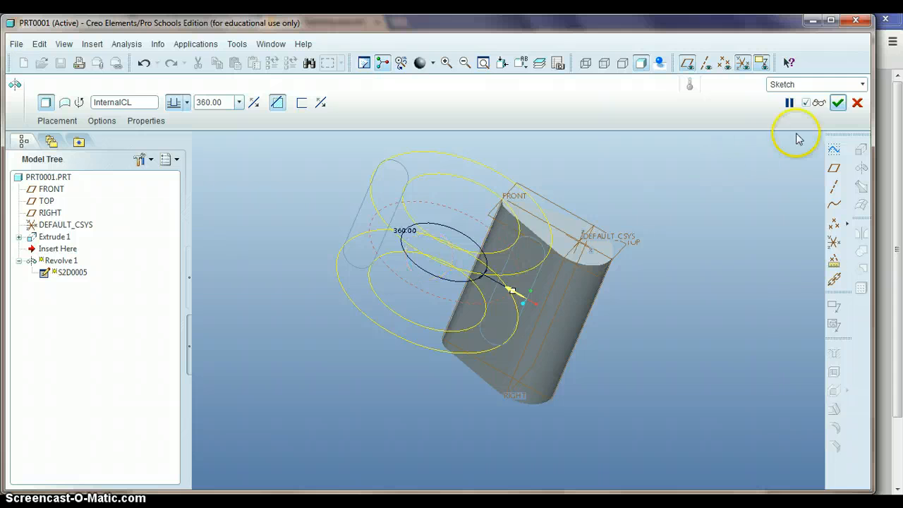
left_click(837, 103)
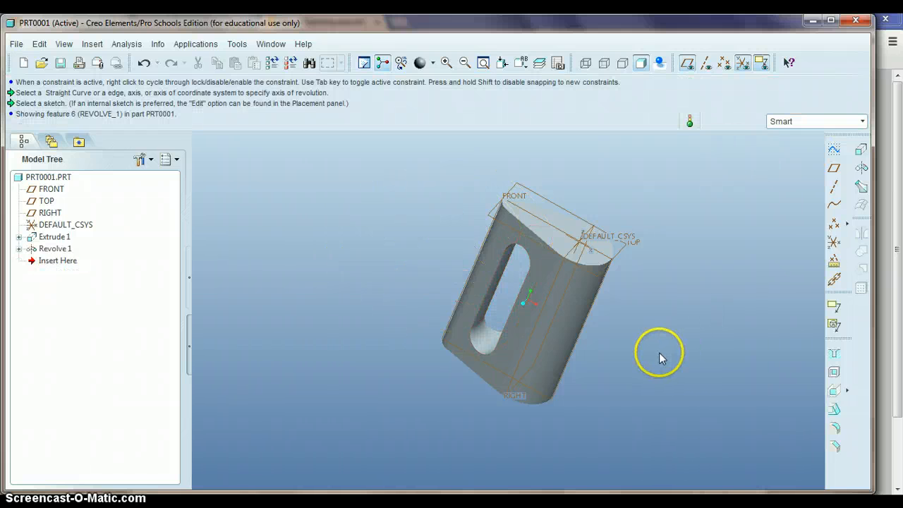
middle_click_drag(660, 348, 681, 329)
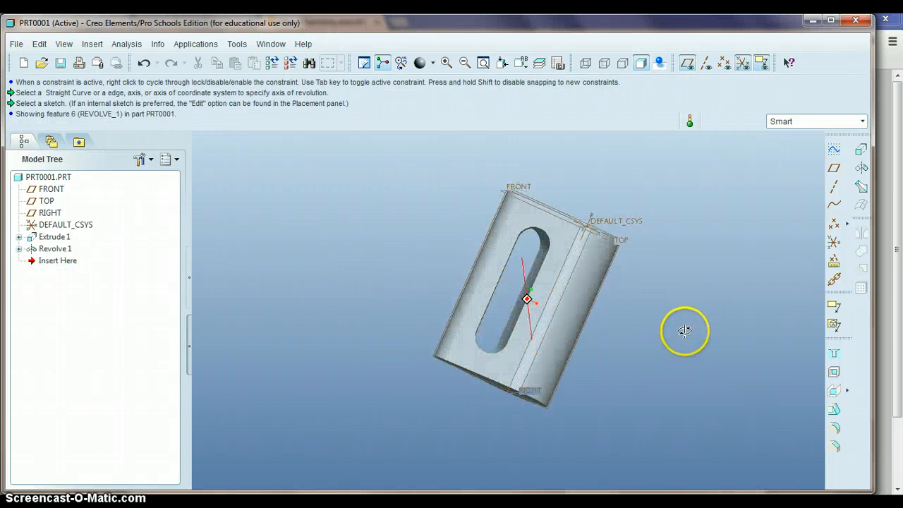